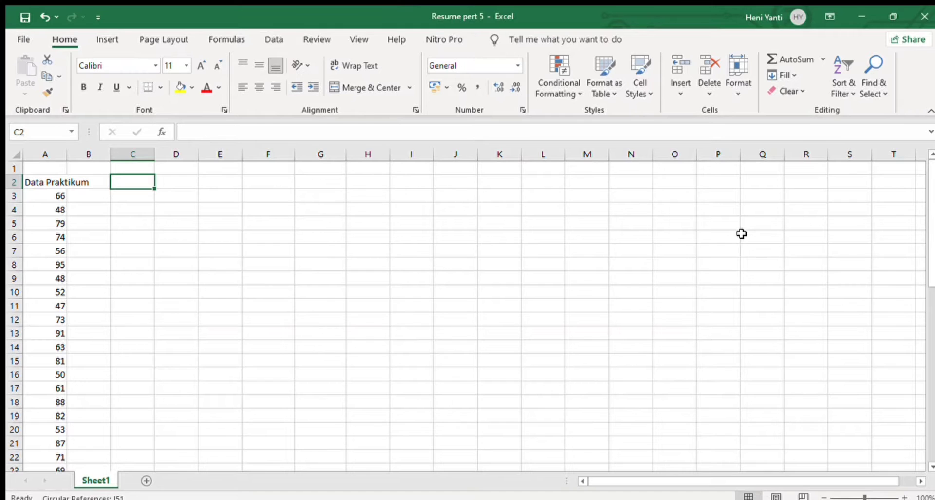
# Label cell C2 "n" and count the data entries A3:A52 with a COUNTA formula in D2.
pyautogui.click(37, 188)
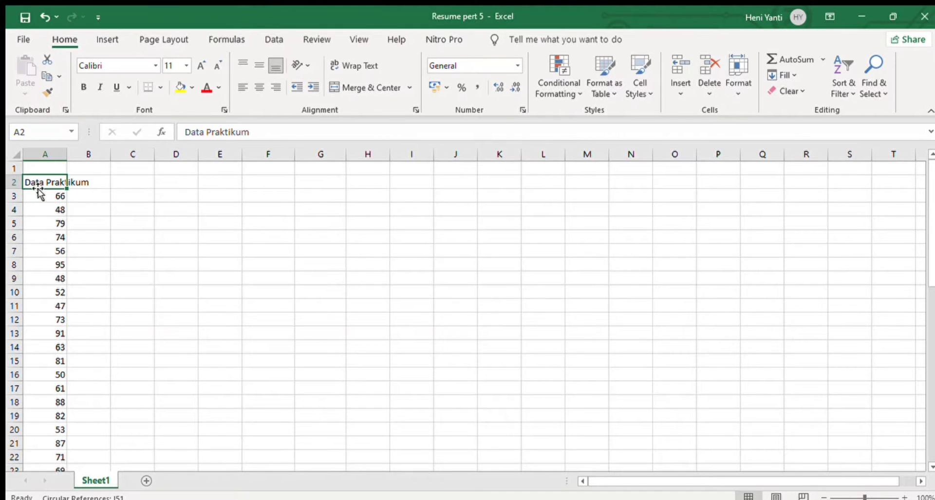
pyautogui.click(125, 182)
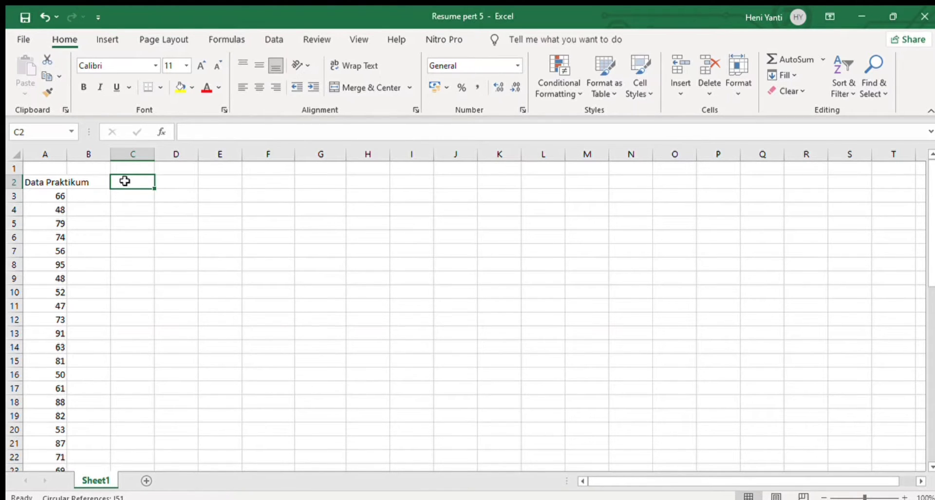
pyautogui.write('n')
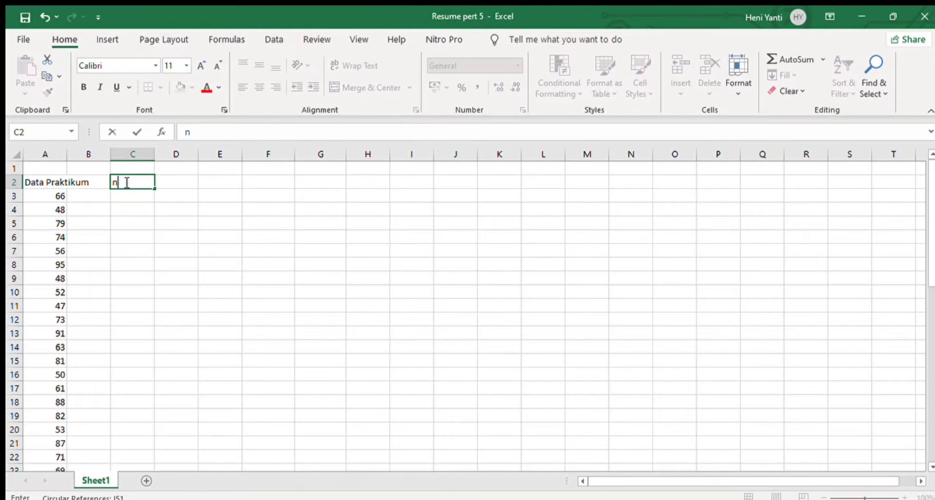
pyautogui.click(170, 179)
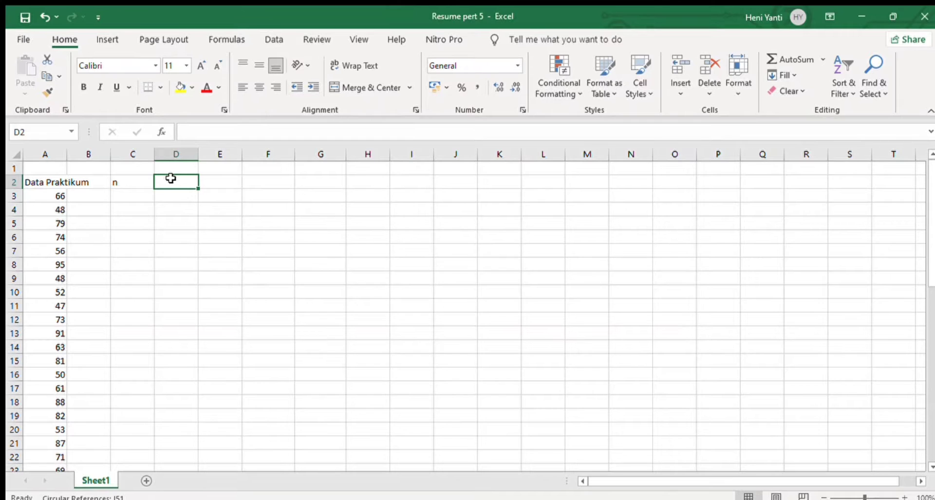
pyautogui.write('=')
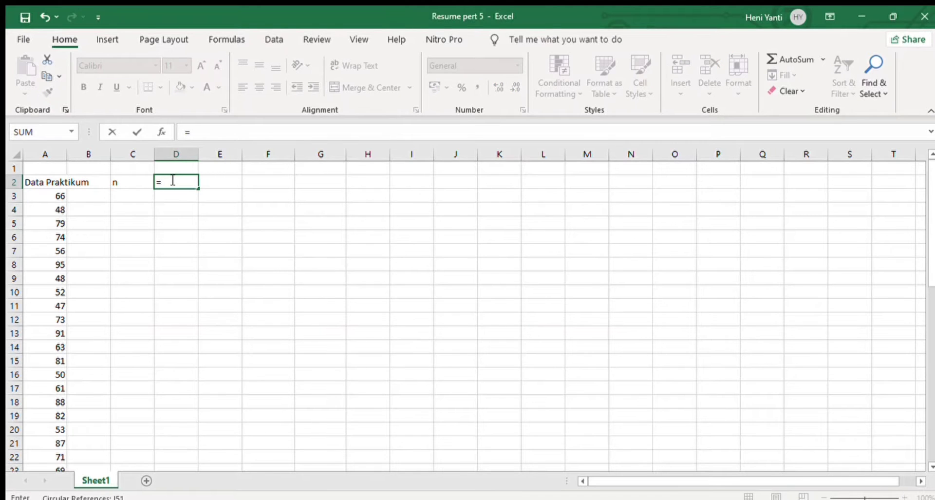
pyautogui.write('counta(')
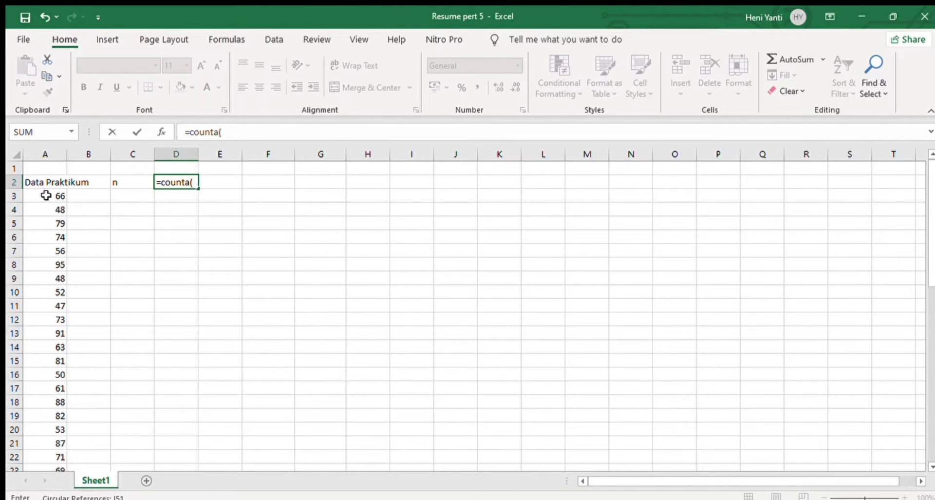
pyautogui.moveTo(45, 197); pyautogui.dragTo(35, 423)
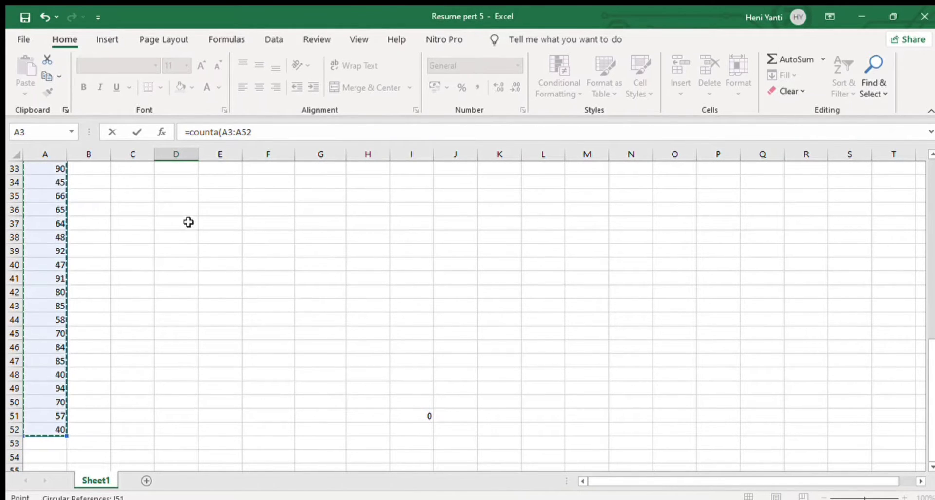
pyautogui.press('Return')
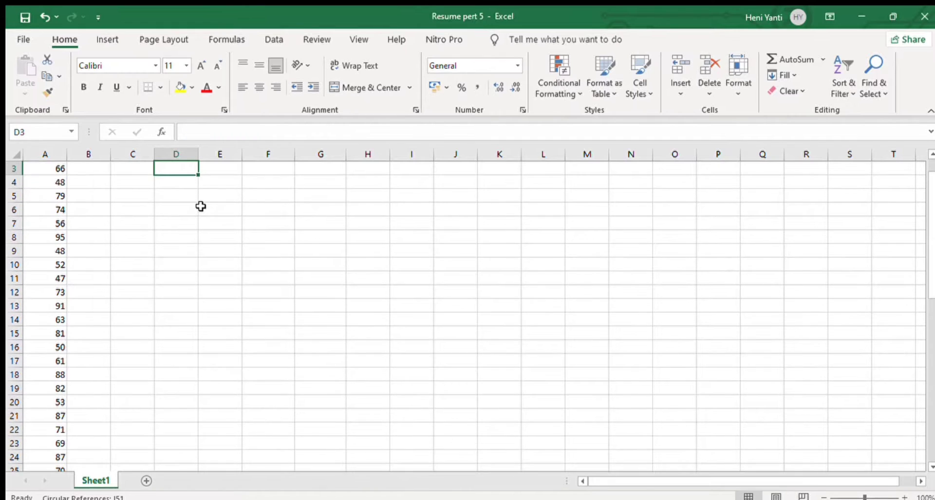
pyautogui.press('Up')
pyautogui.press('Up')
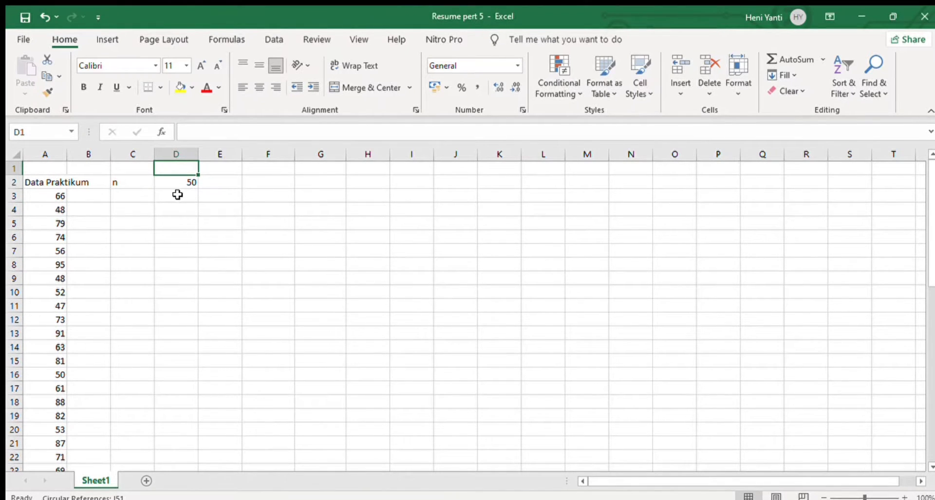
# Label cell C3 "terkecil" and find the smallest value of A3:A52 with a MIN formula in D3.
pyautogui.click(130, 200)
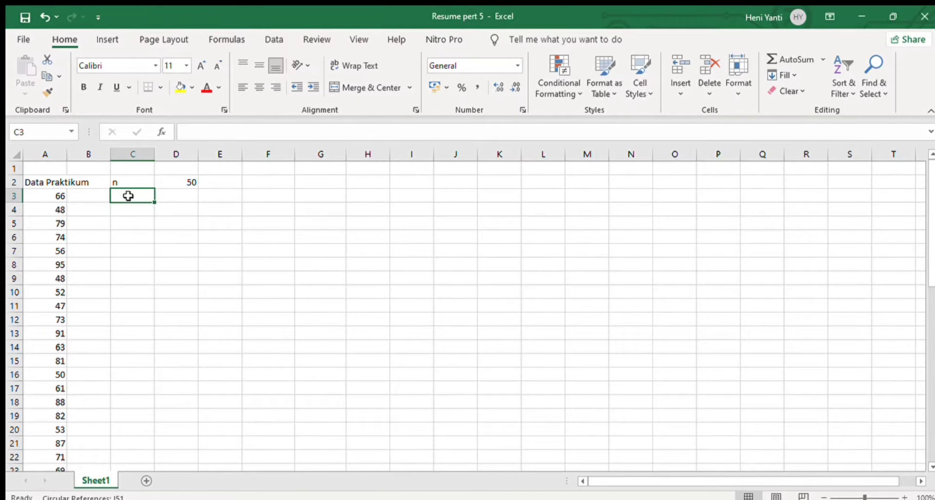
pyautogui.write('terkecil')
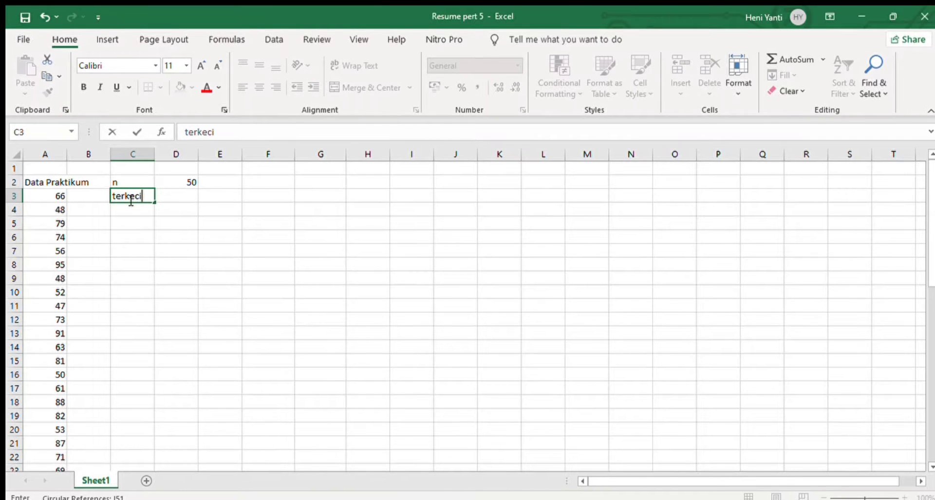
pyautogui.click(163, 197)
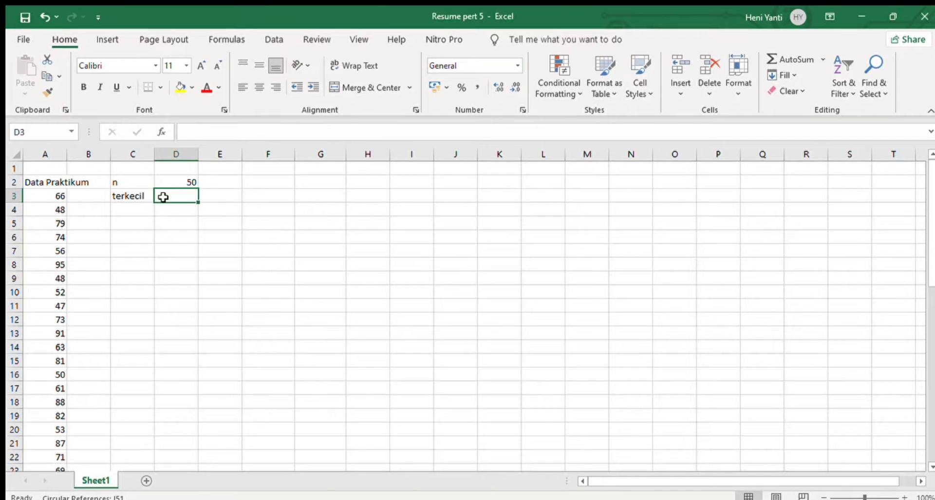
pyautogui.write('=min')
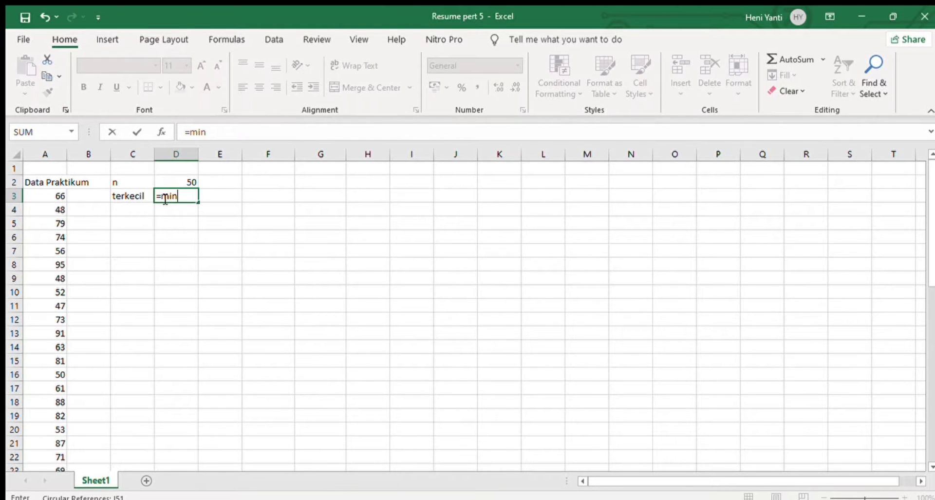
pyautogui.write('(')
pyautogui.moveTo(49, 196); pyautogui.dragTo(59, 442)
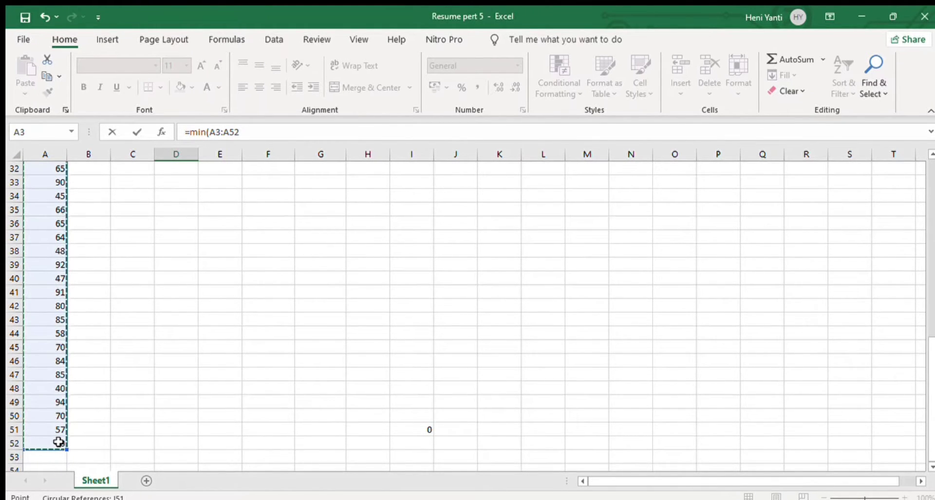
pyautogui.hotkey('ctrl', 'Return')
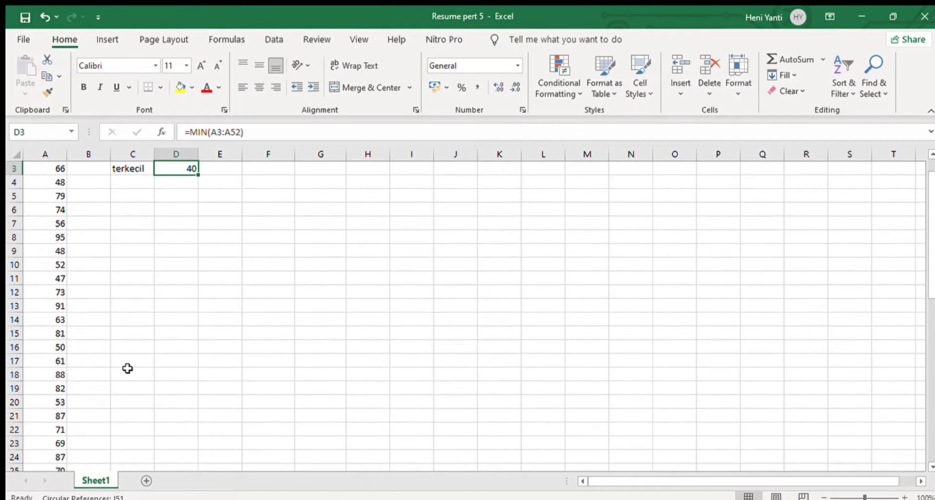
pyautogui.press('Up')
pyautogui.press('Up')
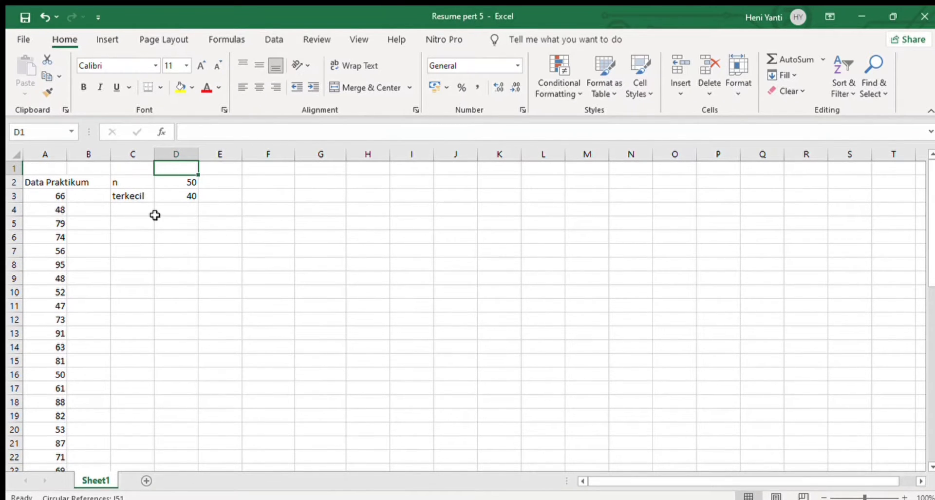
# Enter the label "terbesar" in cell C4, below "terkecil".
pyautogui.click(127, 211)
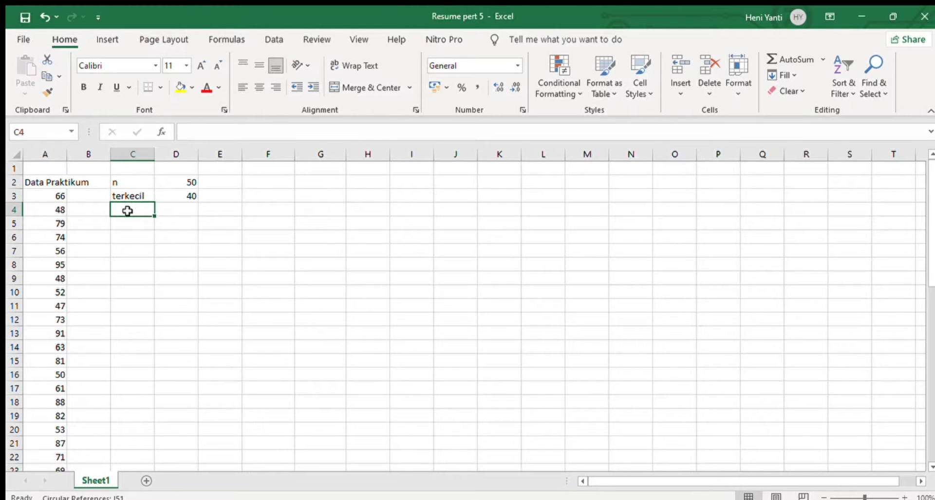
pyautogui.write('terkecil')
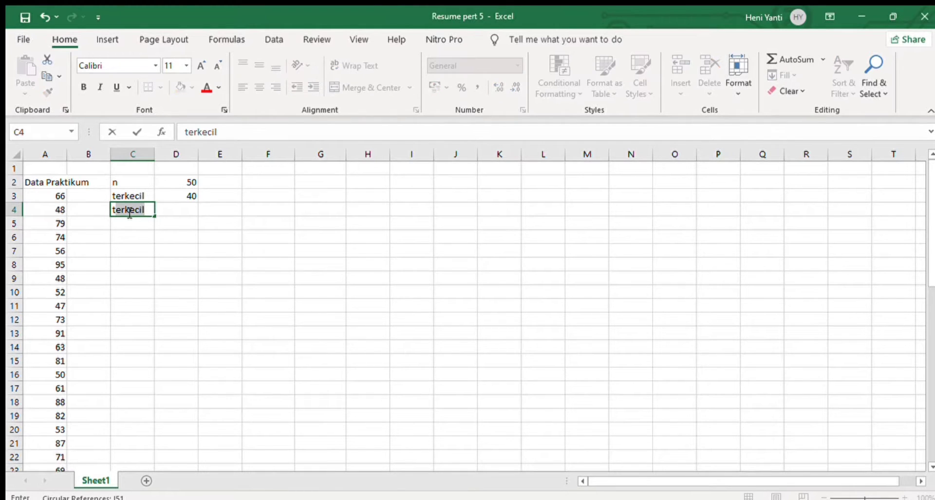
pyautogui.press('BackSpace')
pyautogui.press('BackSpace')
pyautogui.press('BackSpace')
pyautogui.press('BackSpace')
pyautogui.press('BackSpace')
pyautogui.write('besar')
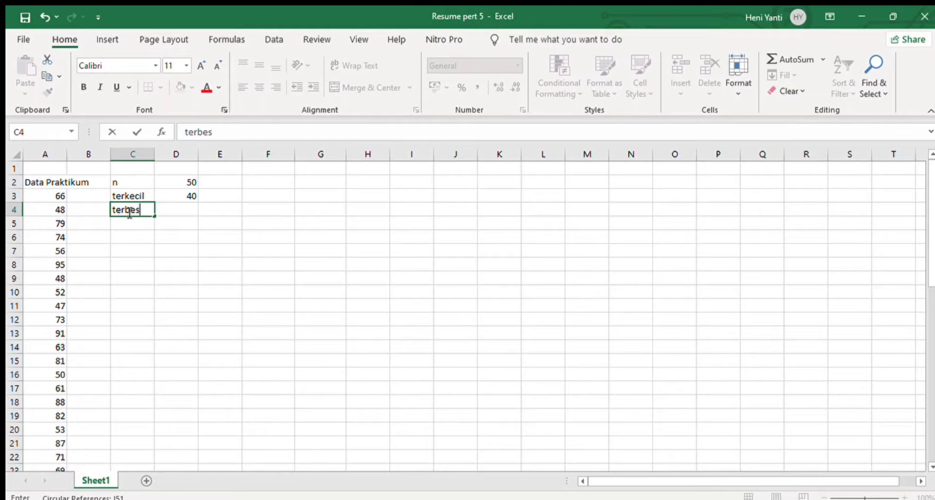
# Find the largest value of A3:A52 with a MAX formula in D4.
pyautogui.click(168, 210)
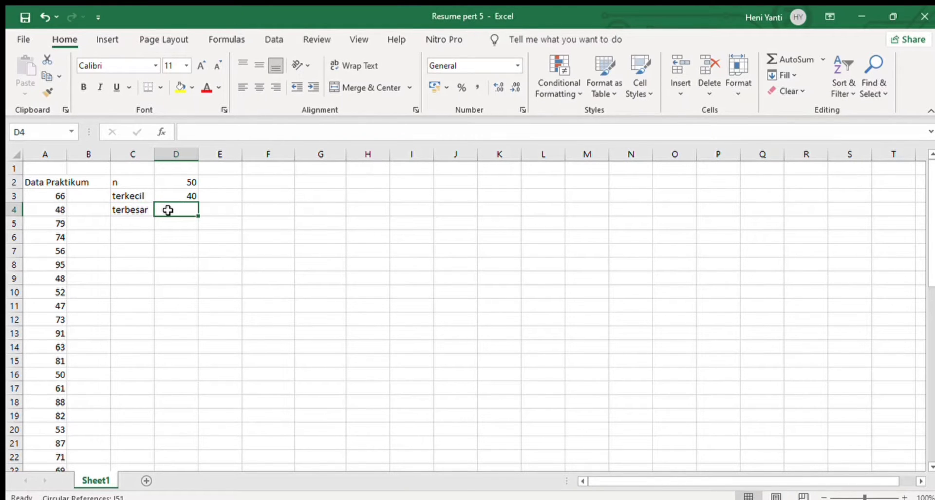
pyautogui.write('=')
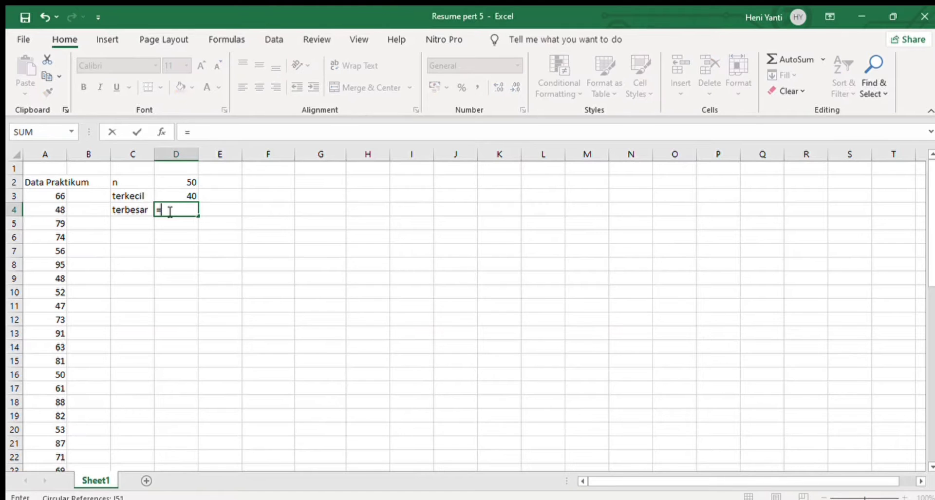
pyautogui.write('max(')
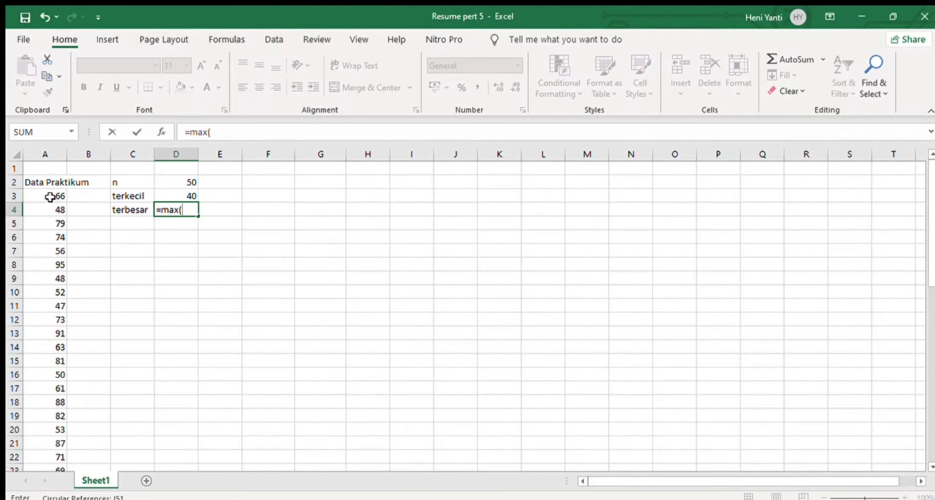
pyautogui.moveTo(47, 197); pyautogui.dragTo(56, 437)
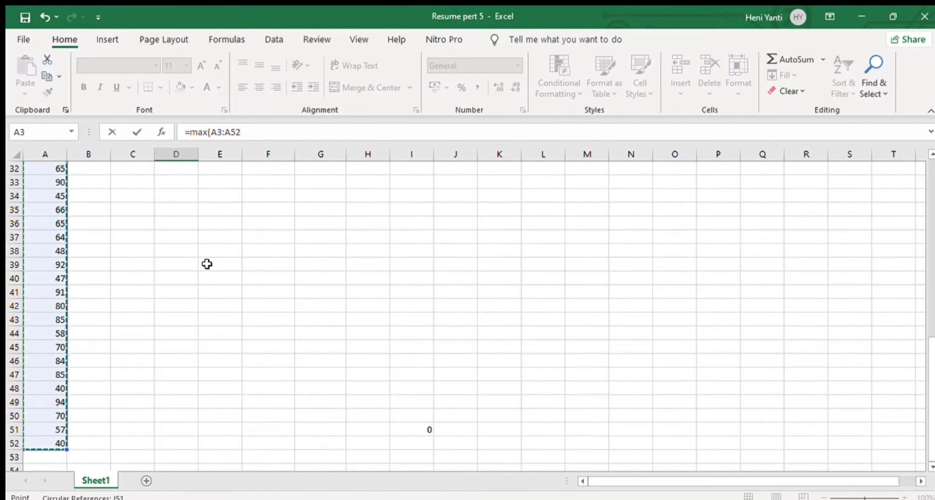
pyautogui.press('Return')
pyautogui.press('Up')
pyautogui.press('Up')
pyautogui.press('Up')
pyautogui.press('Up')
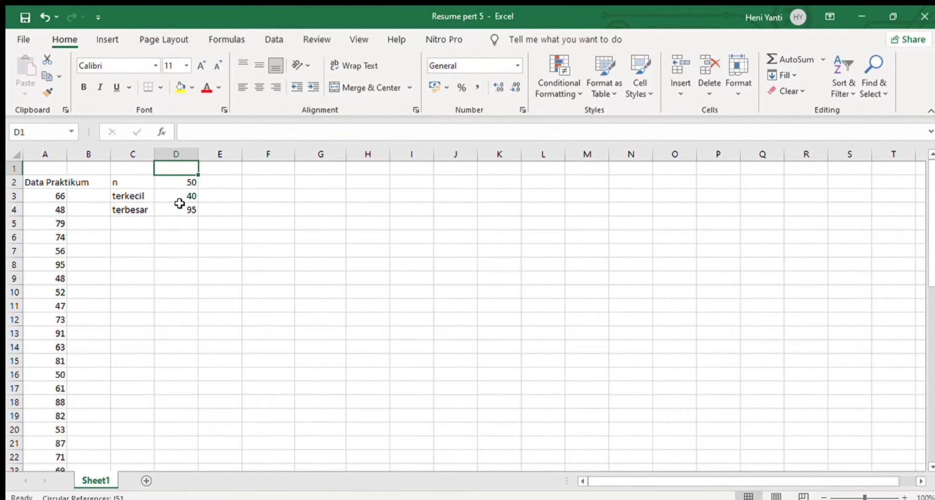
# Label cell C5 "range" and calculate it in D5 with the formula =D4-D3.
pyautogui.click(128, 224)
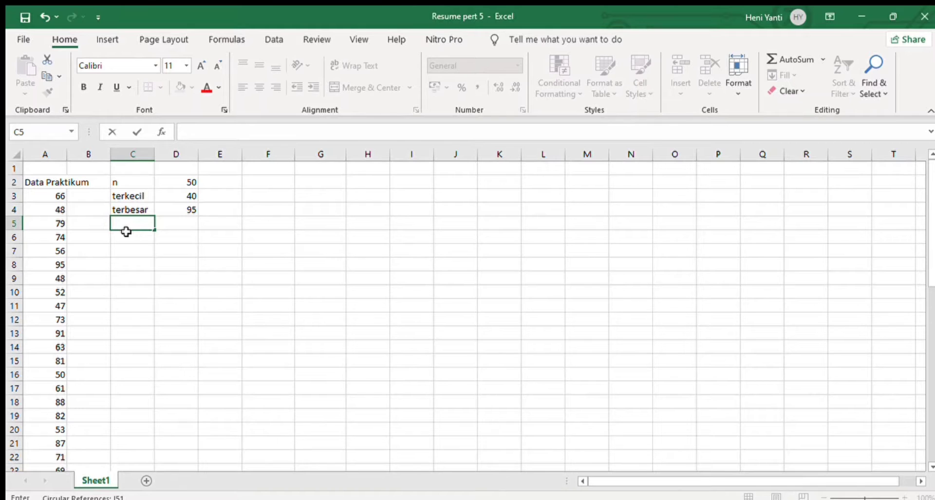
pyautogui.write('range')
pyautogui.click(167, 222)
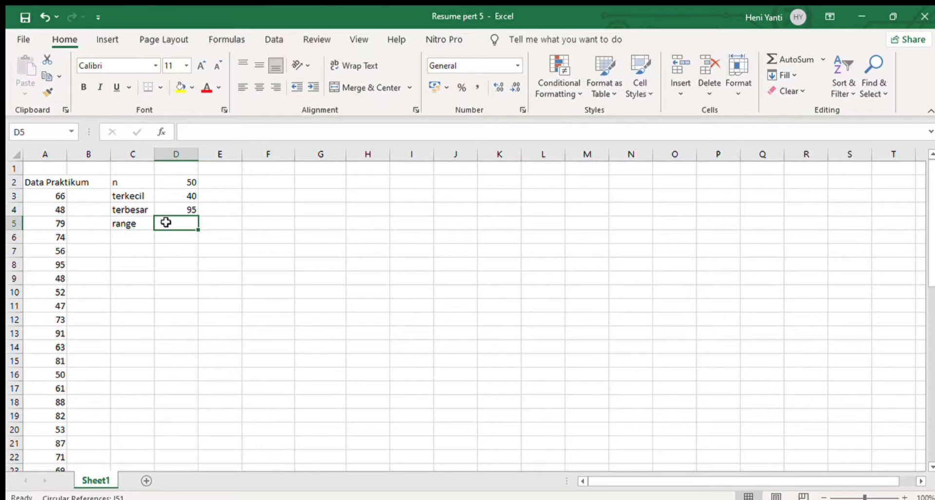
pyautogui.write('=')
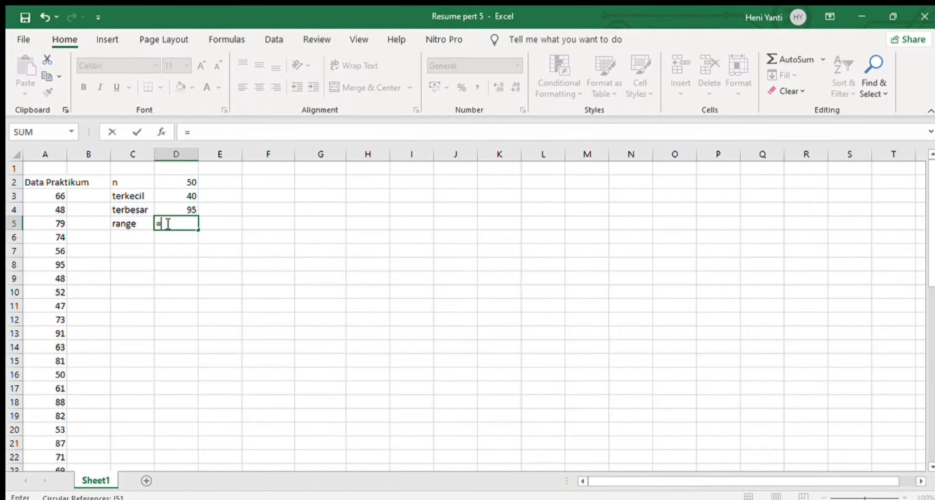
pyautogui.write('D4-')
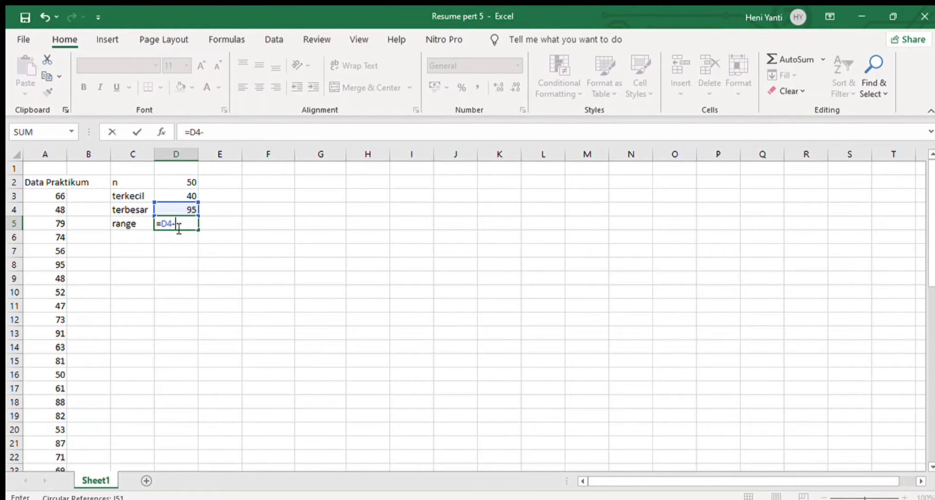
pyautogui.click(176, 196)
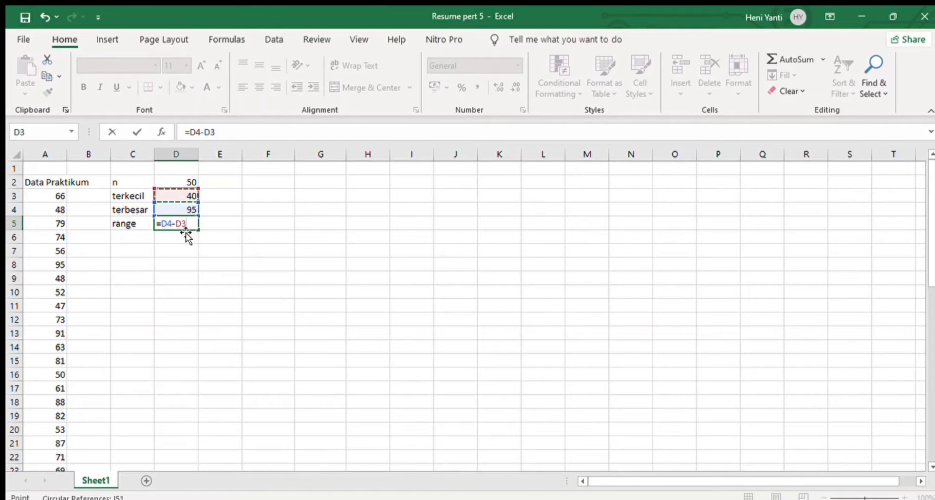
pyautogui.press('Return')
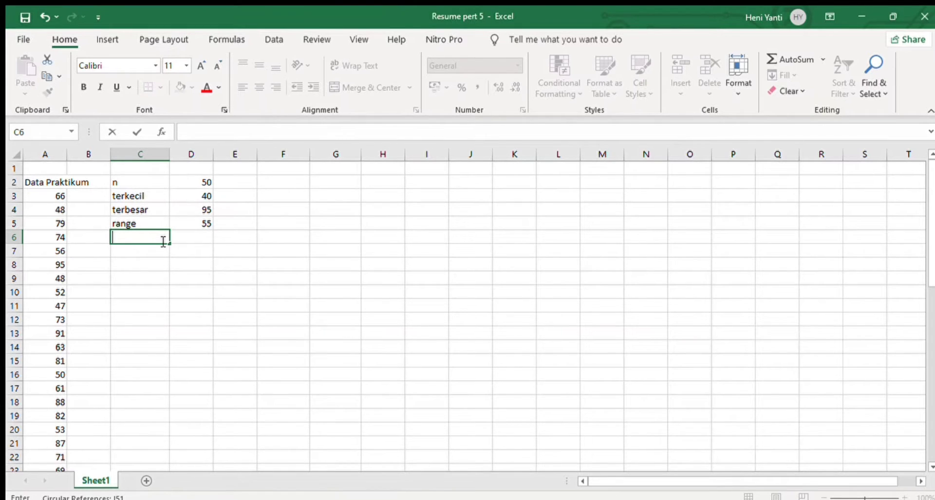
# Label cell C6 "jumlah kelas" and calculate the number of classes in D6 with =1+(3,322*log(D2)).
pyautogui.write('jumlah')
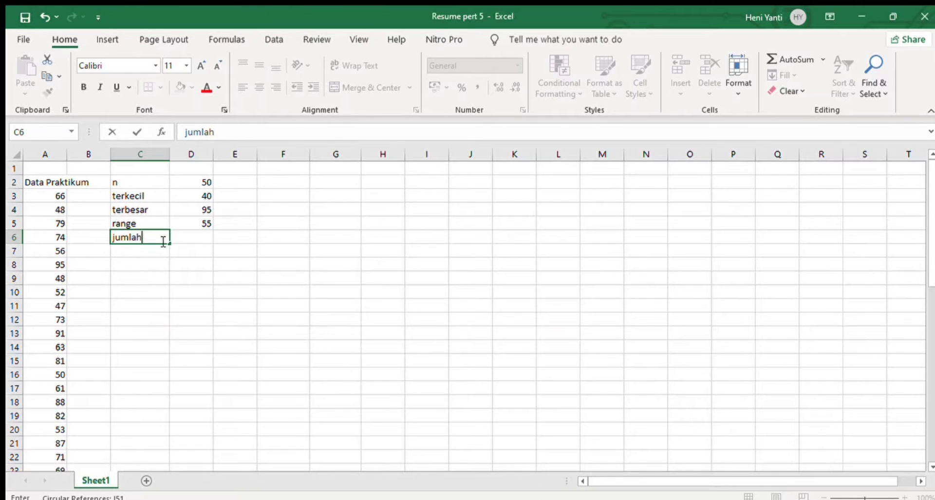
pyautogui.write(' kelas')
pyautogui.click(184, 237)
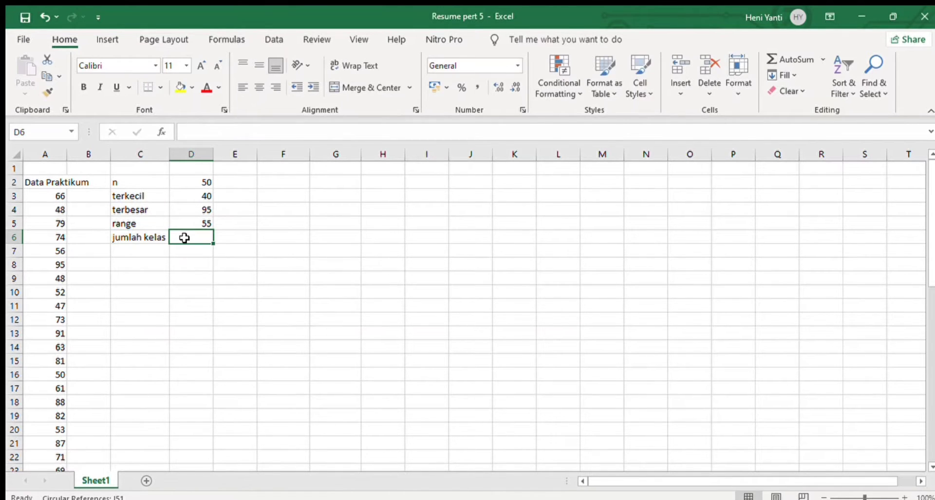
pyautogui.write('=')
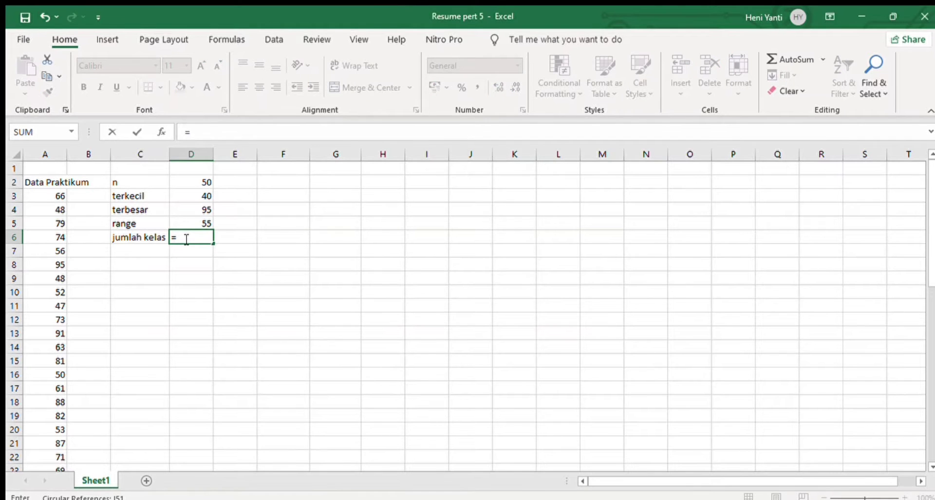
pyautogui.write('1+(3,322')
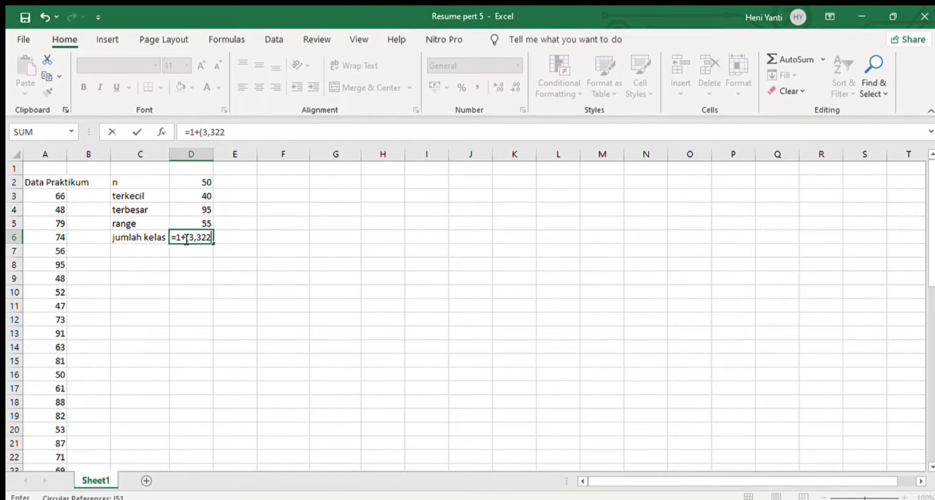
pyautogui.write('*')
pyautogui.write('log(')
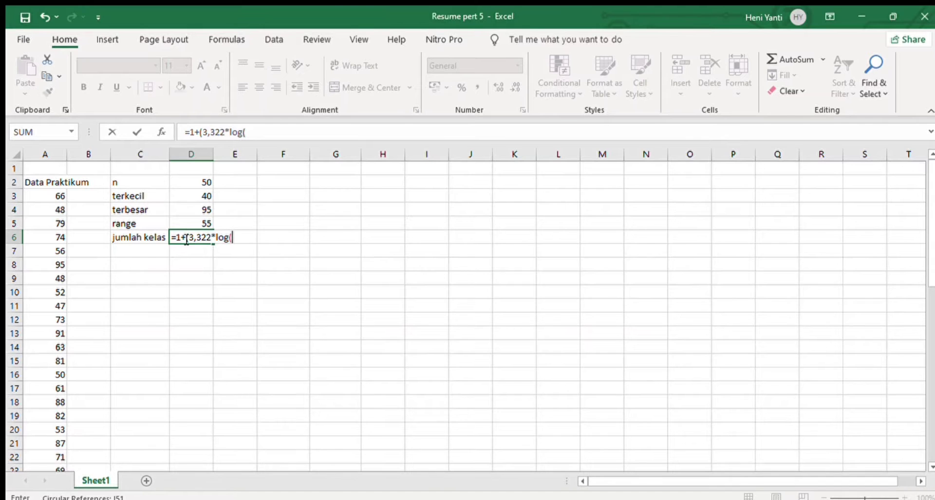
pyautogui.click(200, 182)
pyautogui.write(')')
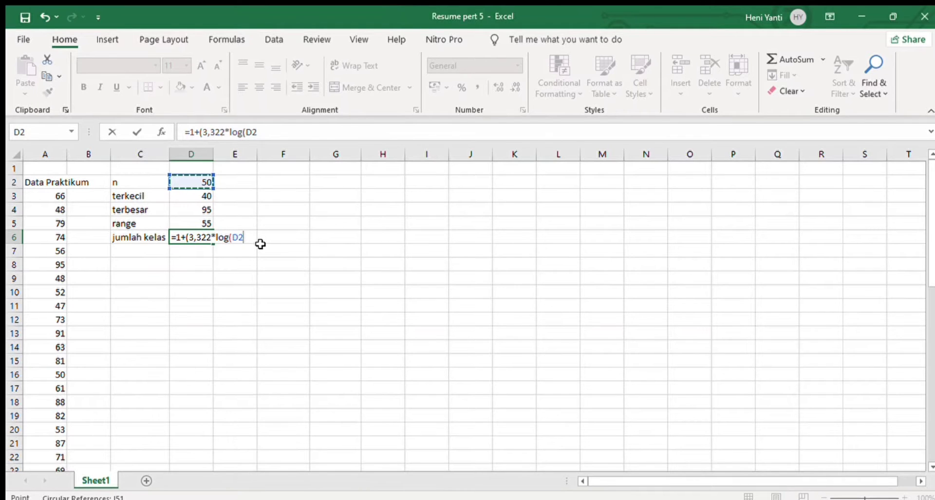
pyautogui.write(')')
pyautogui.press('Return')
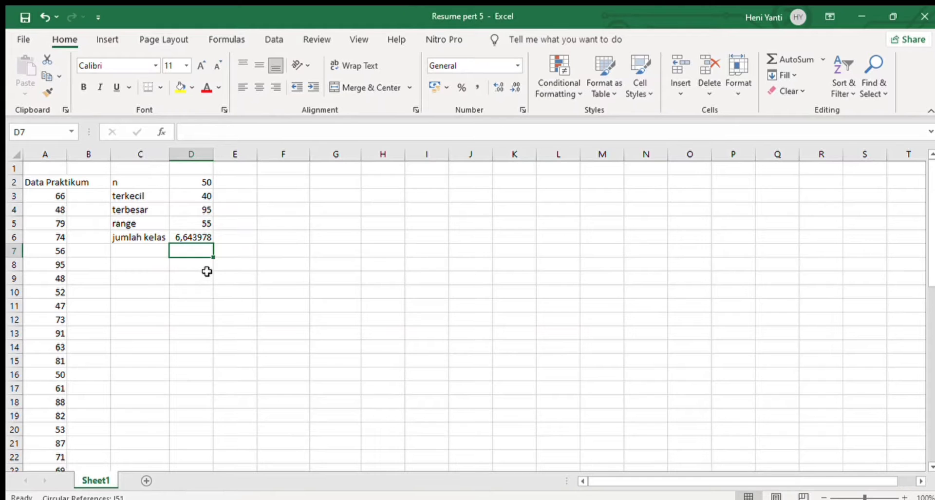
# Label cell C7 "panjang kelas" and calculate the class width in D7 with the formula =D5/D6.
pyautogui.click(159, 256)
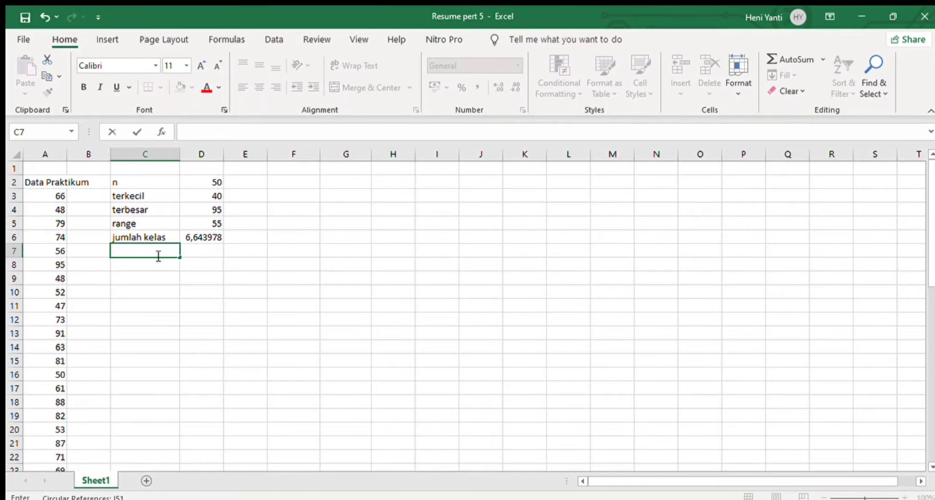
pyautogui.write('panjang kelas')
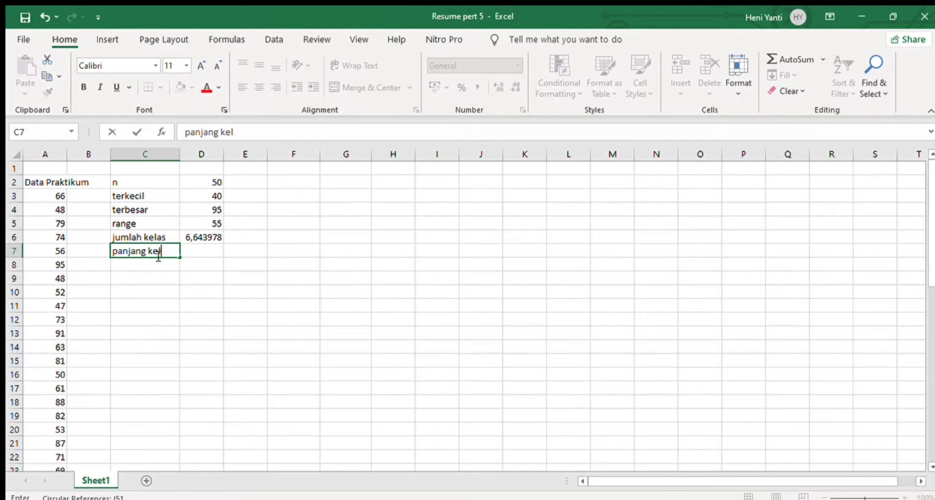
pyautogui.click(194, 255)
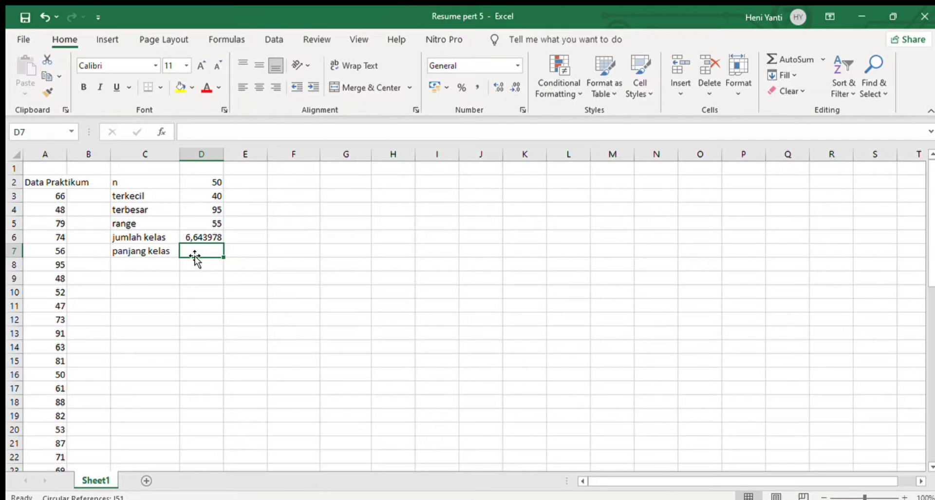
pyautogui.write('=')
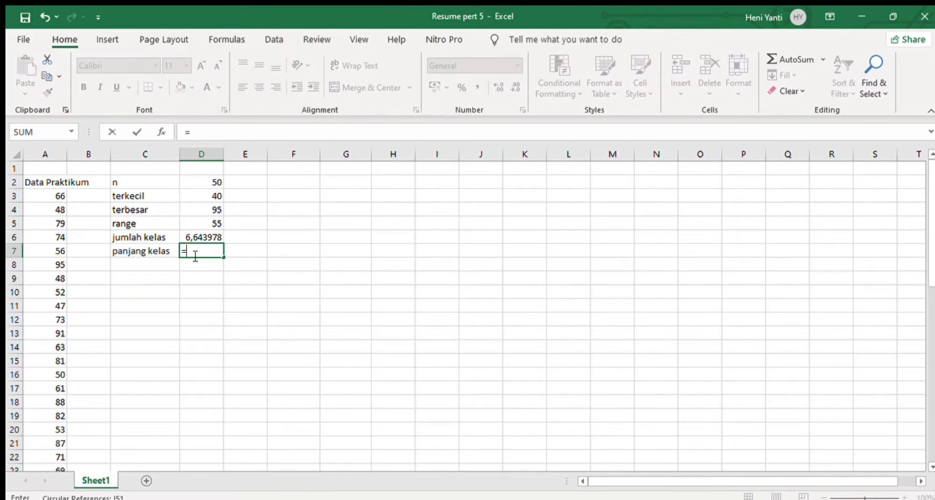
pyautogui.click(199, 227)
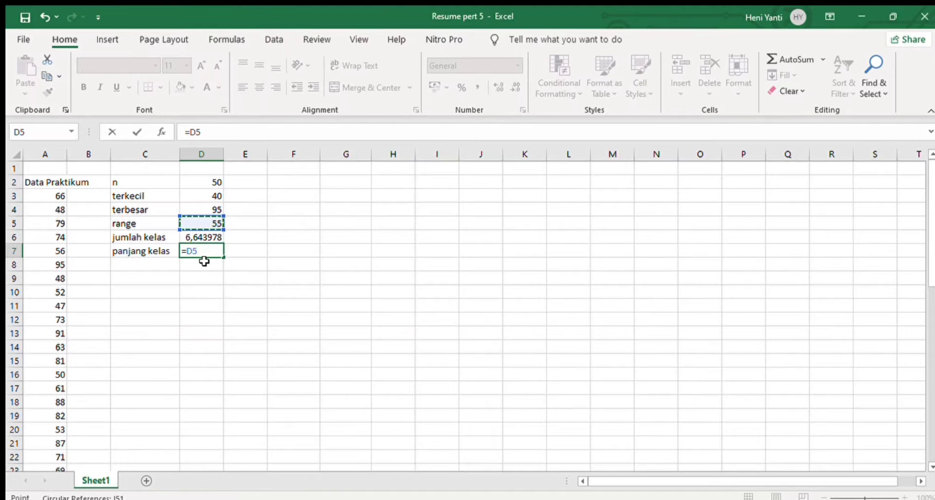
pyautogui.write('/')
pyautogui.click(194, 237)
pyautogui.press('Return')
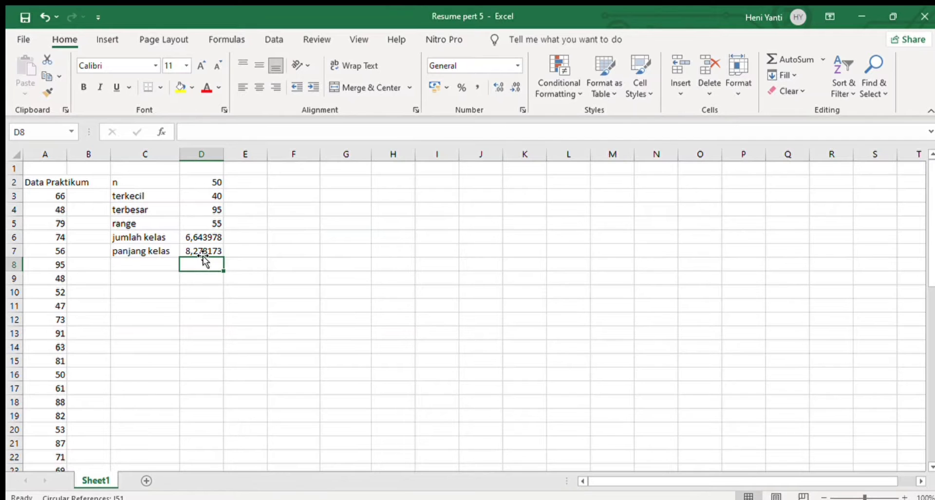
# Enter the rounding example values 6,6, 6,5 and 7 in cells D9, D10 and D11.
pyautogui.click(233, 319)
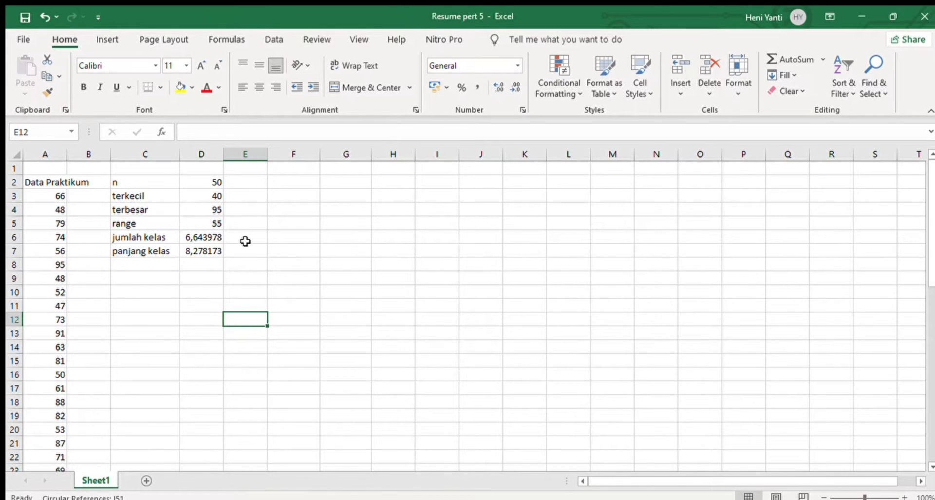
pyautogui.click(201, 281)
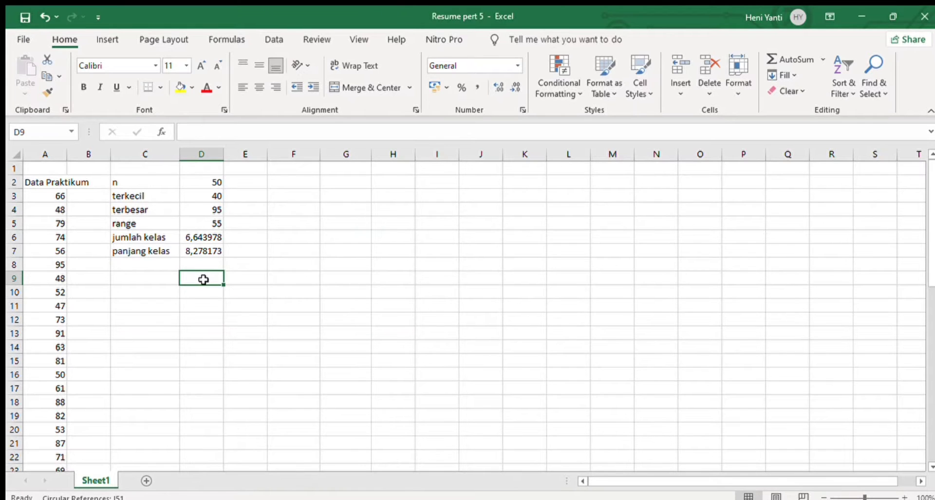
pyautogui.write('6')
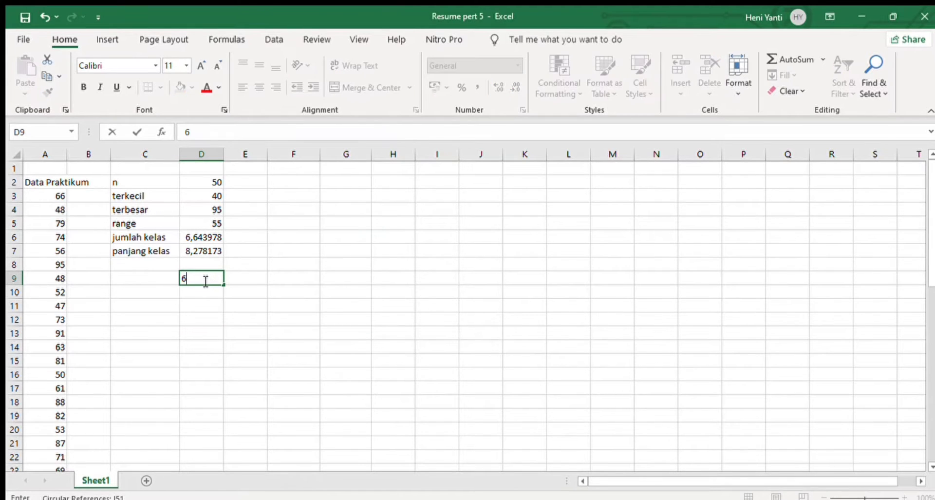
pyautogui.write(',6')
pyautogui.press('Return')
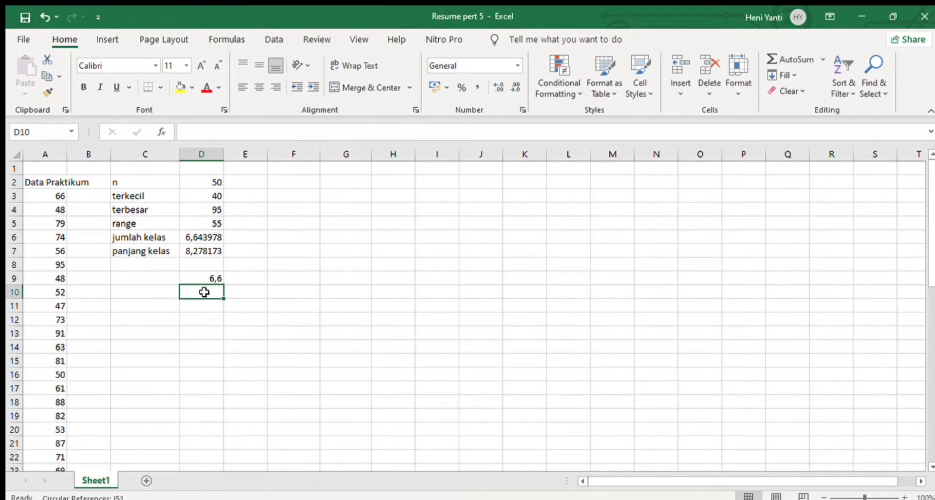
pyautogui.write('6,6')
pyautogui.press('BackSpace')
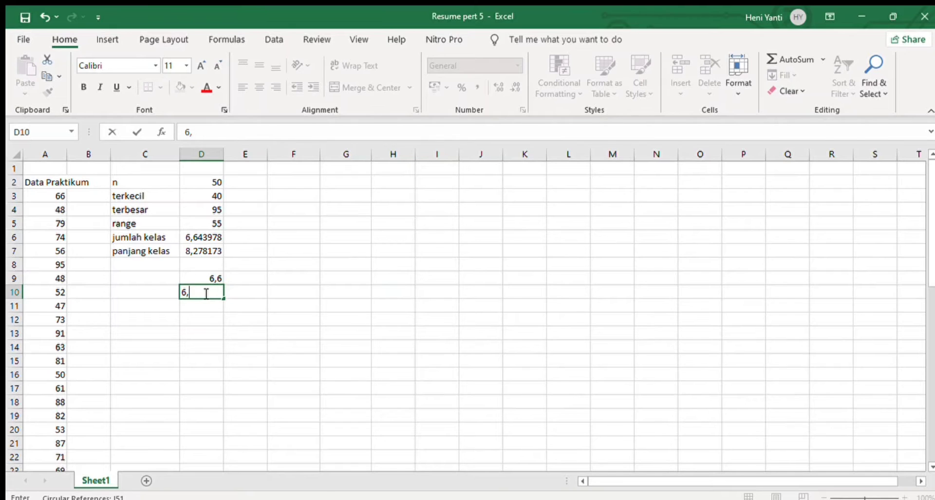
pyautogui.write('5')
pyautogui.press('Return')
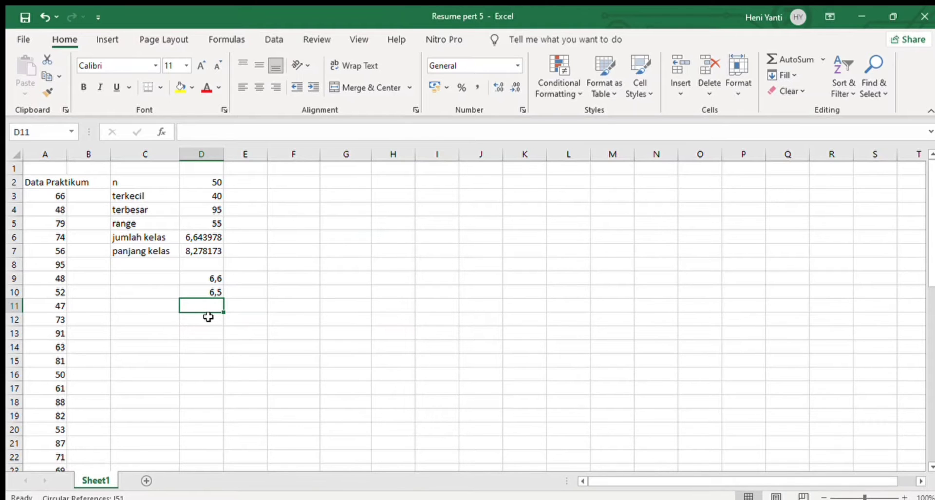
pyautogui.write('7')
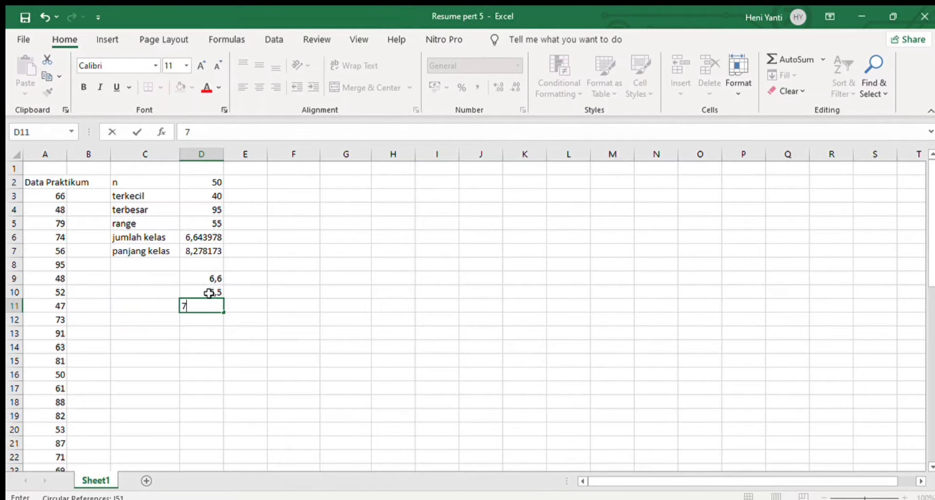
# Enter the rounded number of classes, 7, in cell E6 beside the "jumlah kelas" result.
pyautogui.click(246, 237)
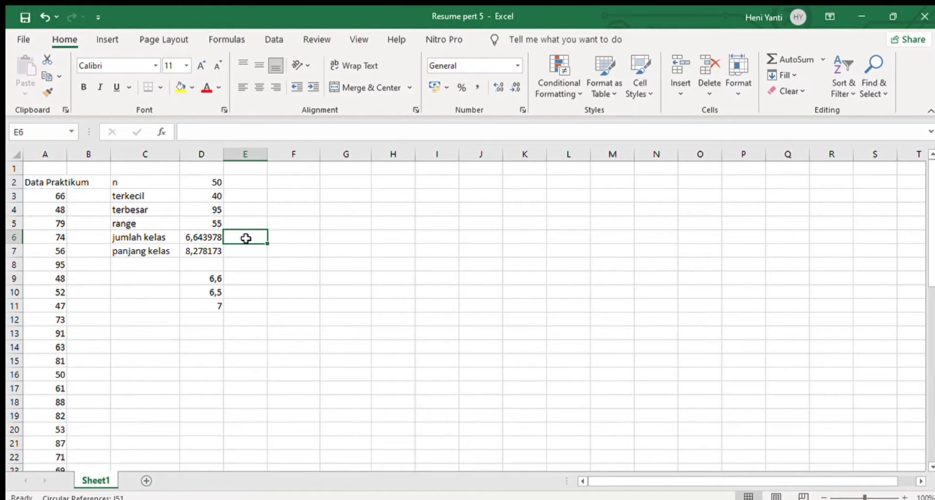
pyautogui.write('7')
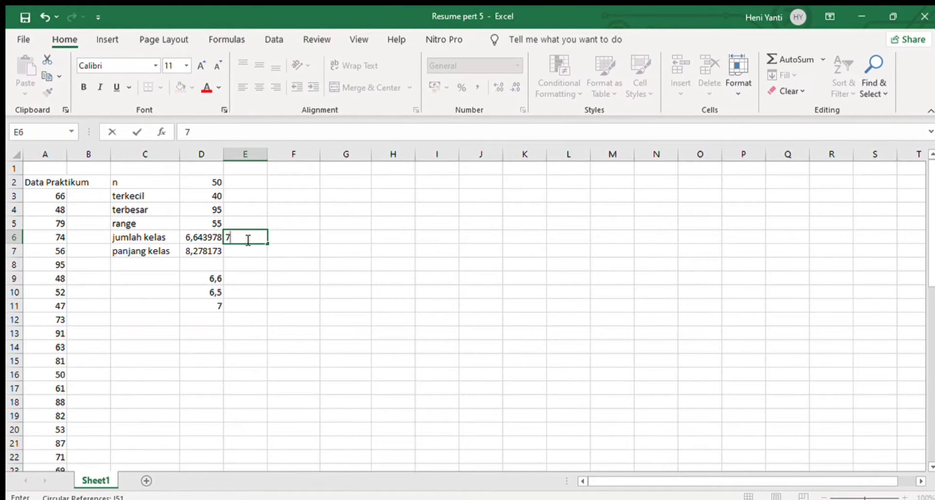
pyautogui.click(214, 291)
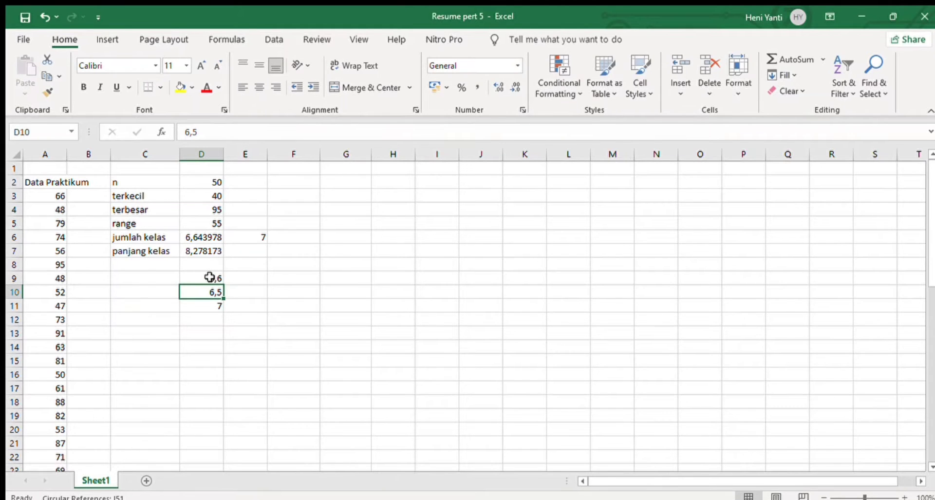
# Clear the rounding example values from cells D9, D10 and D11.
pyautogui.click(210, 277)
pyautogui.press('BackSpace')
pyautogui.click(211, 294)
pyautogui.press('BackSpace')
pyautogui.click(214, 307)
pyautogui.press('BackSpace')
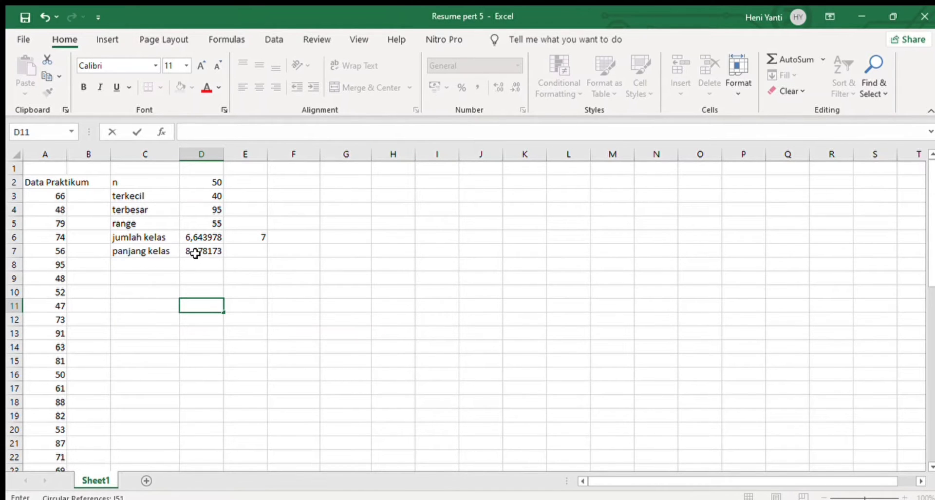
# Enter the rounded class width, 8, in cell E7 beside the "panjang kelas" result.
pyautogui.click(239, 252)
pyautogui.write('8')
# Label cell G2 "interval" and enter 40 in G3 as the first class's lower limit.
pyautogui.click(346, 183)
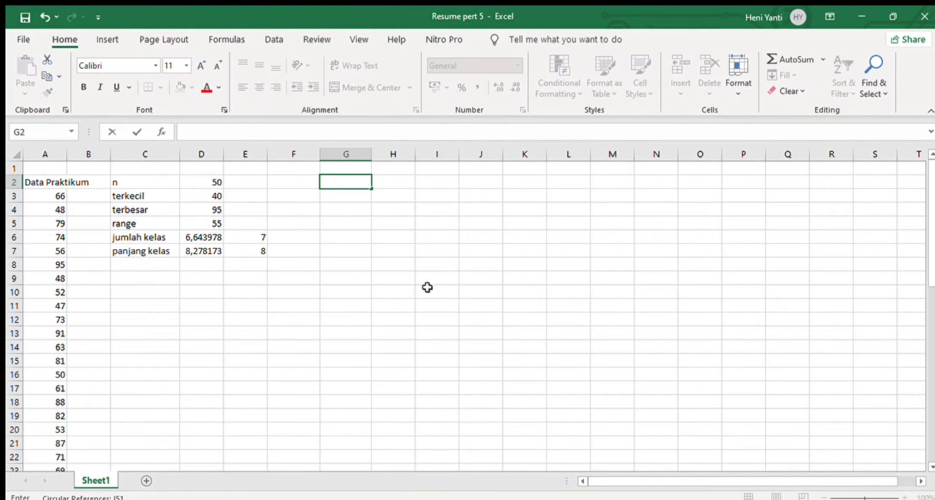
pyautogui.write('interval')
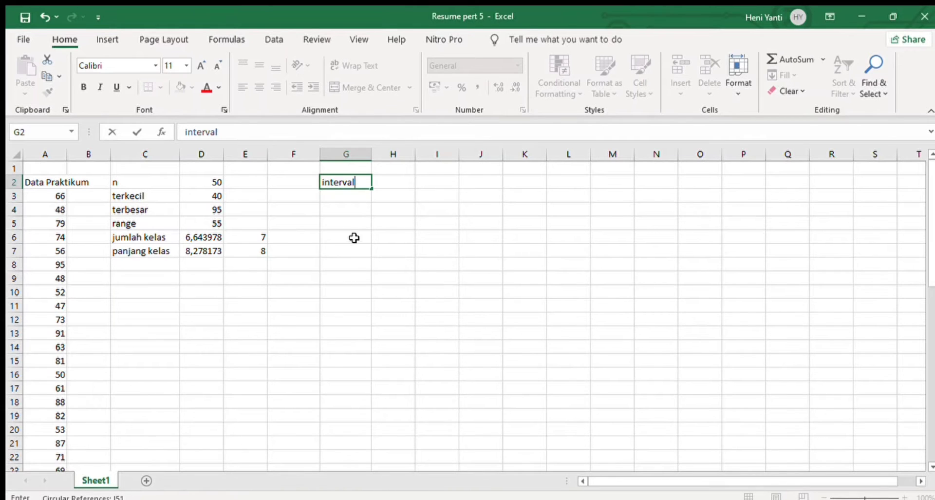
pyautogui.click(339, 196)
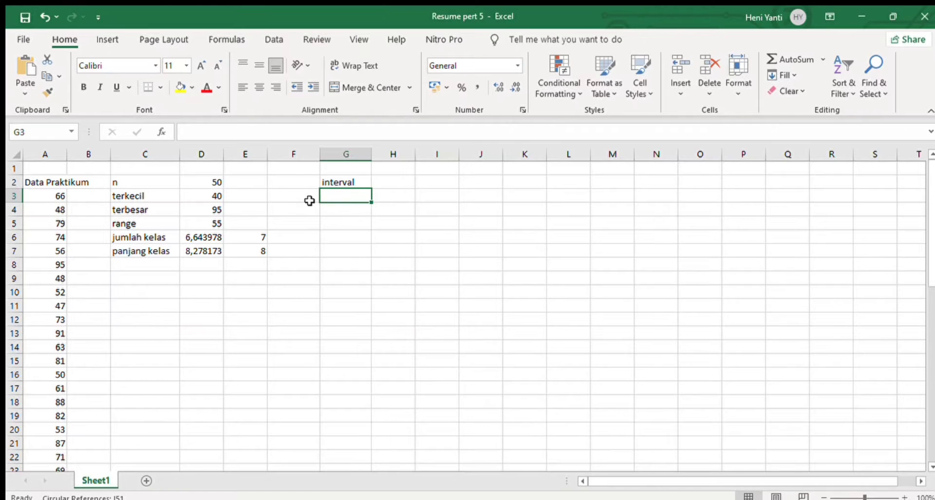
pyautogui.write('40')
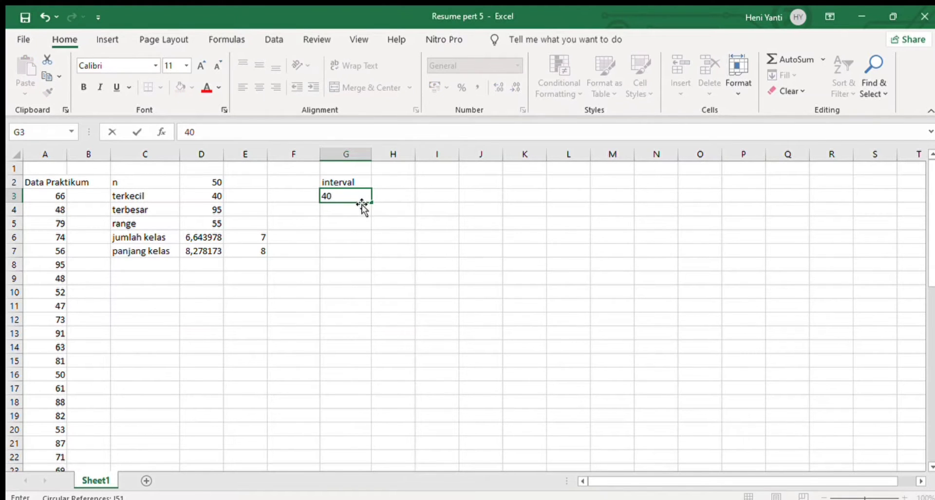
# Calculate the first class's upper limit in cell H3 with the formula =G3+8-1.
pyautogui.click(386, 197)
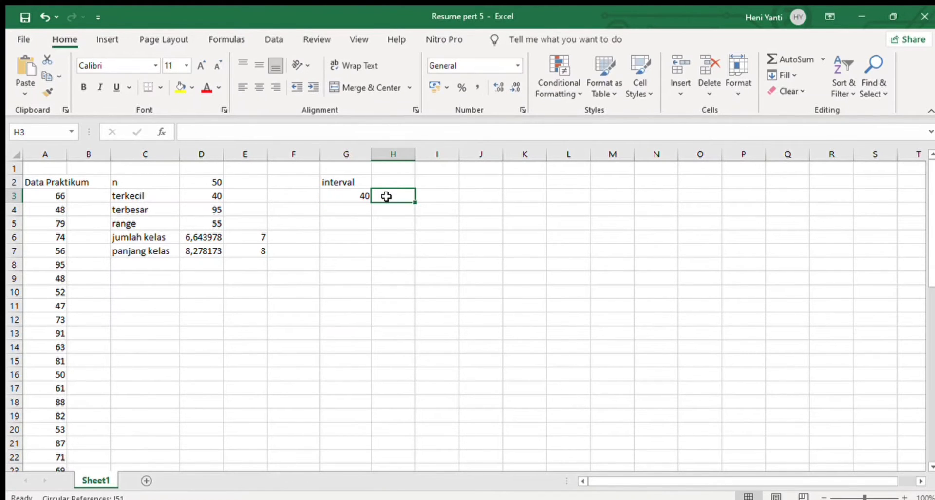
pyautogui.write('=')
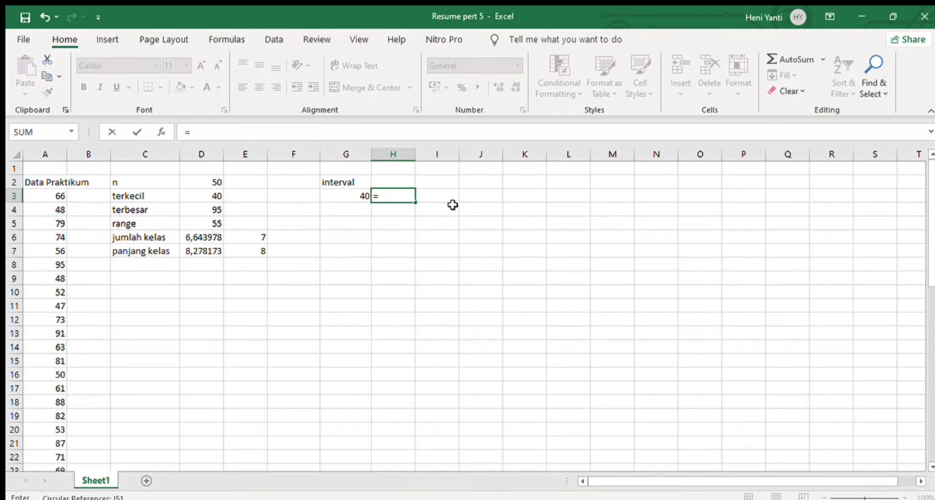
pyautogui.click(358, 197)
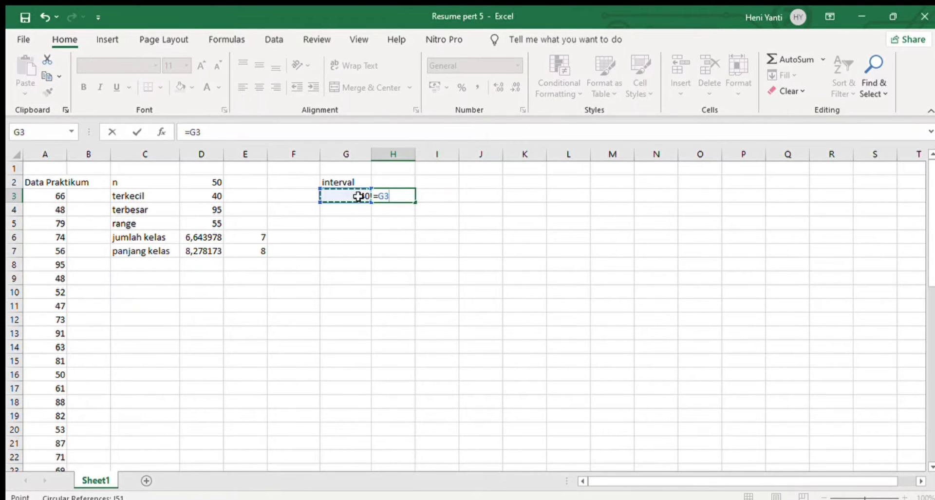
pyautogui.write('=')
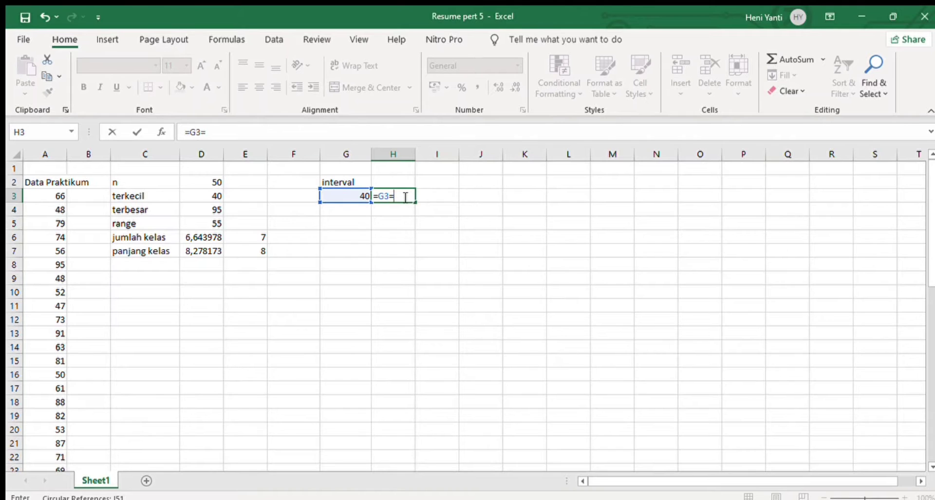
pyautogui.press('BackSpace')
pyautogui.write('+8-1')
pyautogui.press('Return')
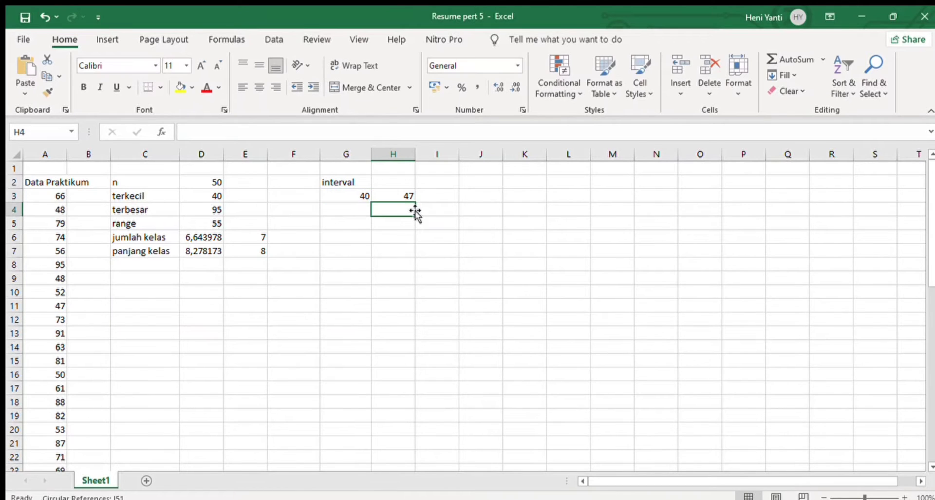
# Calculate the second class's lower limit in cell G4 with the formula =H3+1.
pyautogui.click(358, 197)
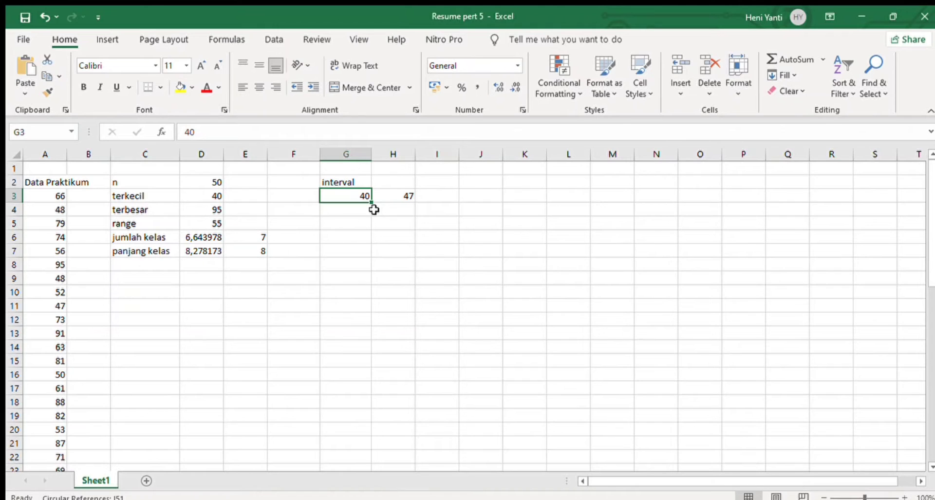
pyautogui.click(325, 212)
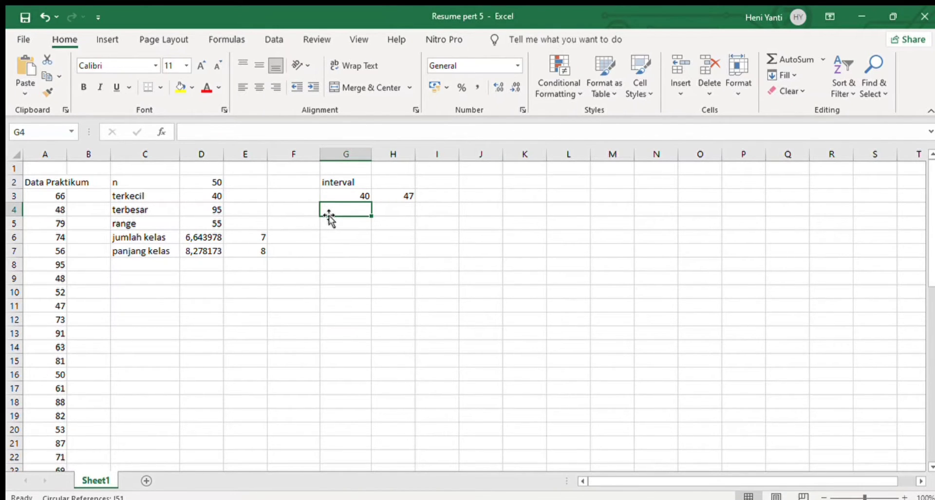
pyautogui.write('=')
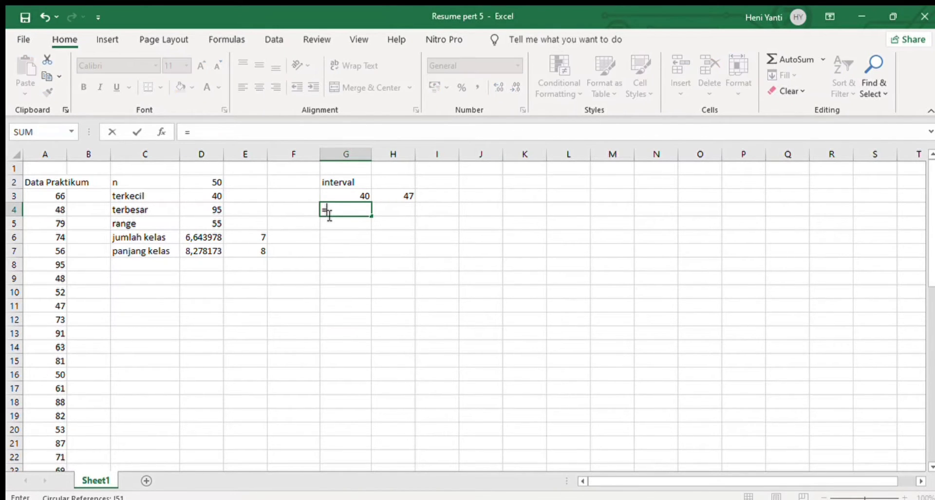
pyautogui.click(394, 195)
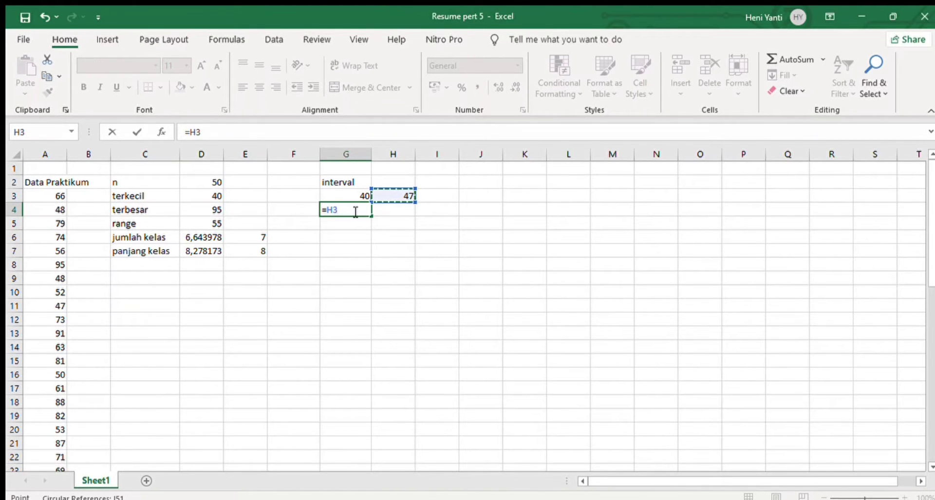
pyautogui.write('+1')
pyautogui.press('Return')
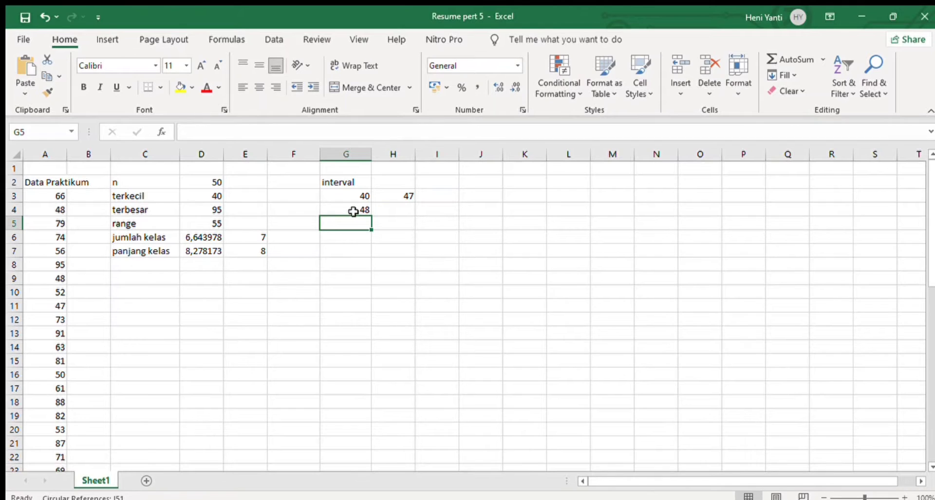
# Fill the upper-limit formula from H3 down to H9 and the lower-limit formula from G4 down to G9.
pyautogui.click(407, 195)
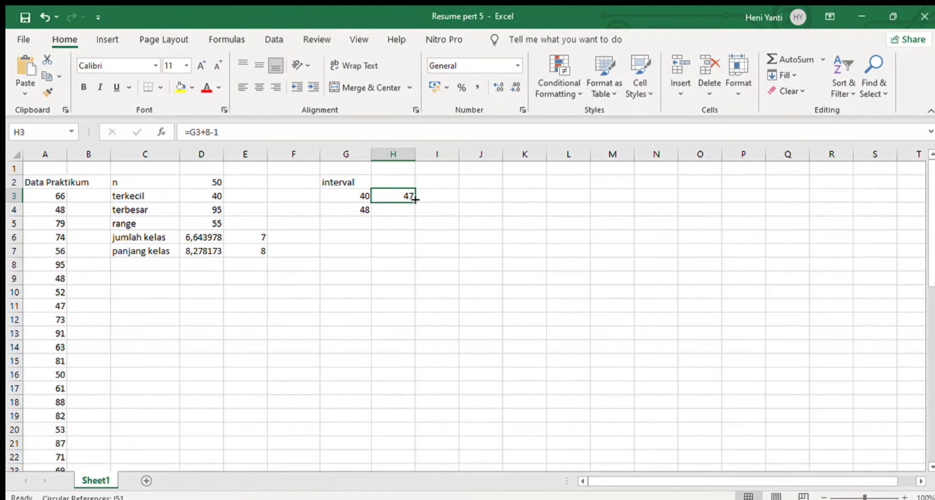
pyautogui.moveTo(415, 199); pyautogui.dragTo(411, 278)
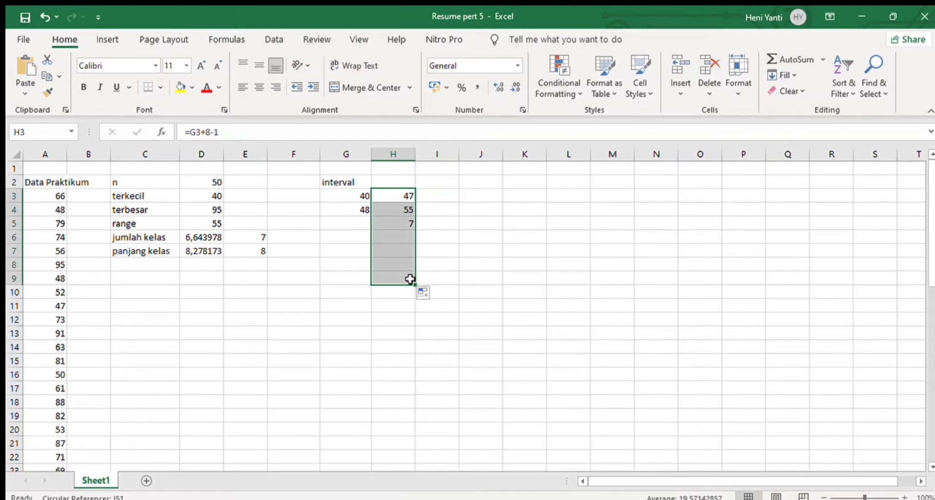
pyautogui.click(371, 224)
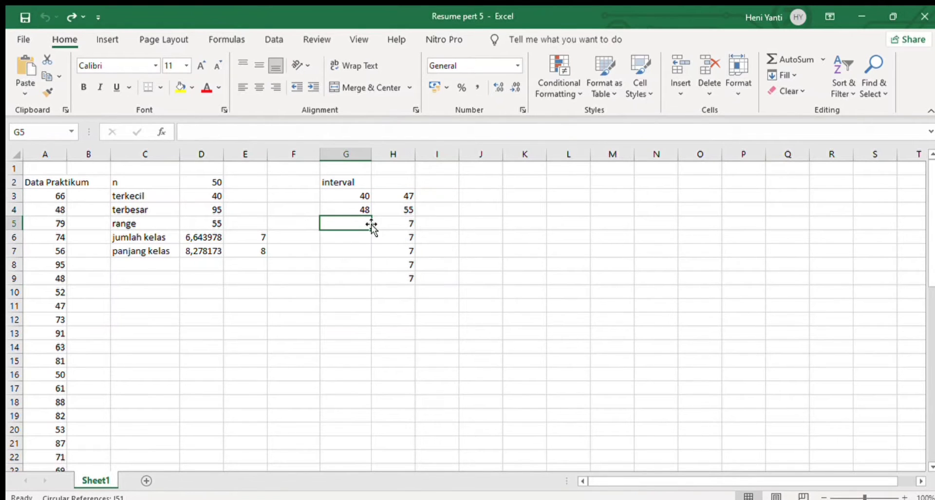
pyautogui.click(419, 317)
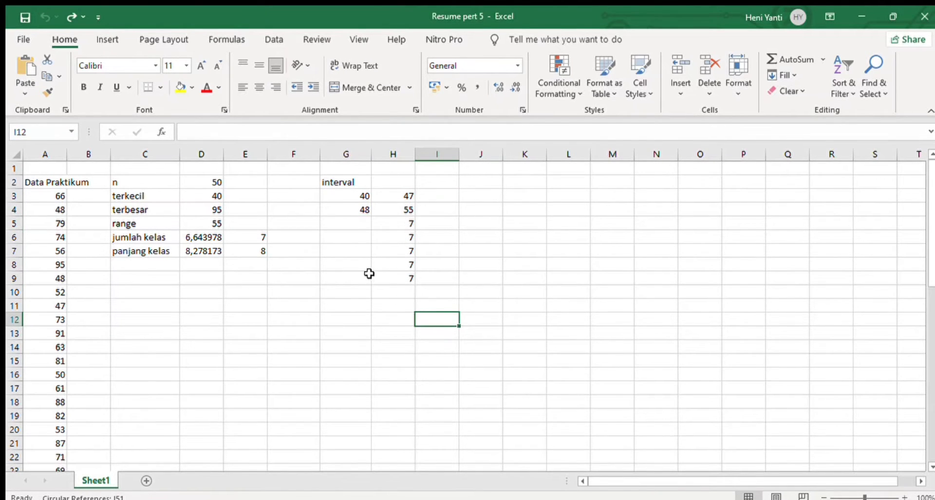
pyautogui.click(367, 209)
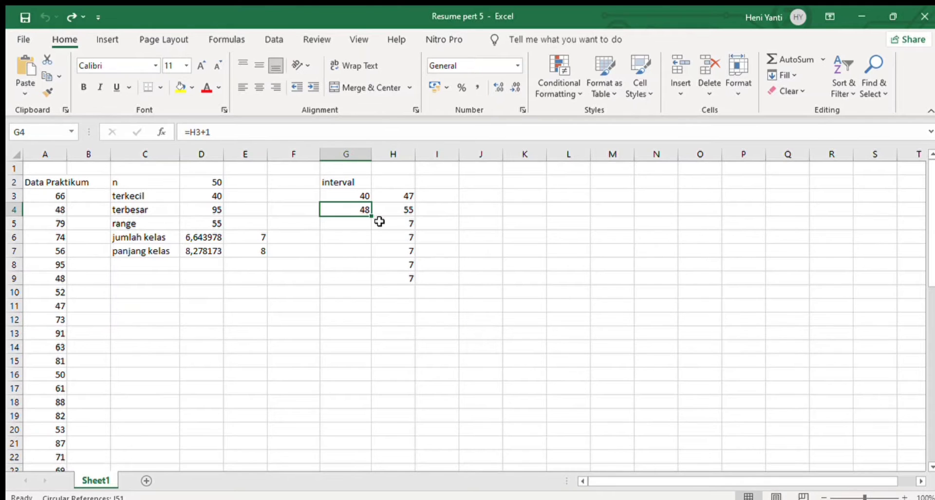
pyautogui.moveTo(371, 216); pyautogui.dragTo(376, 278)
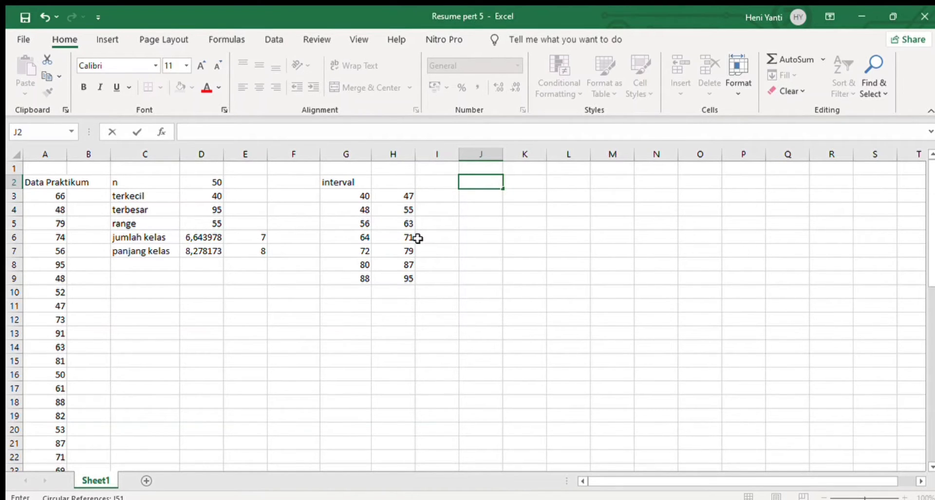
# Label cell J2 "Interval" as the heading for the combined class intervals.
pyautogui.write('INTERVAL')
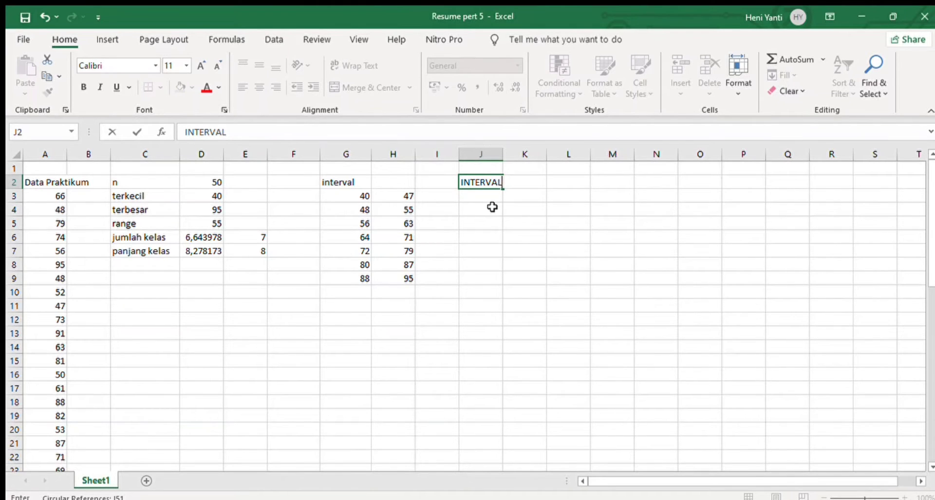
pyautogui.press('BackSpace')
pyautogui.press('BackSpace')
pyautogui.press('BackSpace')
pyautogui.press('BackSpace')
pyautogui.press('BackSpace')
pyautogui.press('BackSpace')
pyautogui.press('BackSpace')
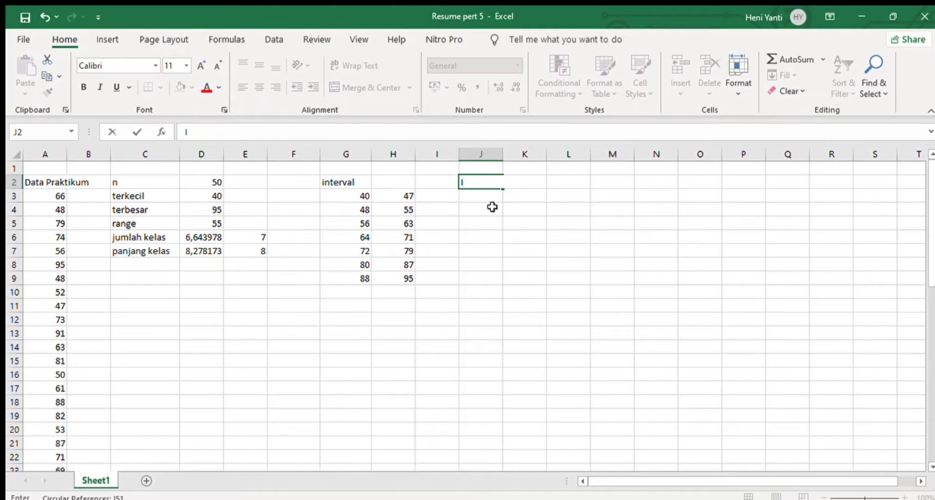
pyautogui.write('nterval')
# Join the class limits in J3 with =CONCATENATE(G3;"-";H3) and fill the formula down to J9.
pyautogui.doubleClick(478, 198)
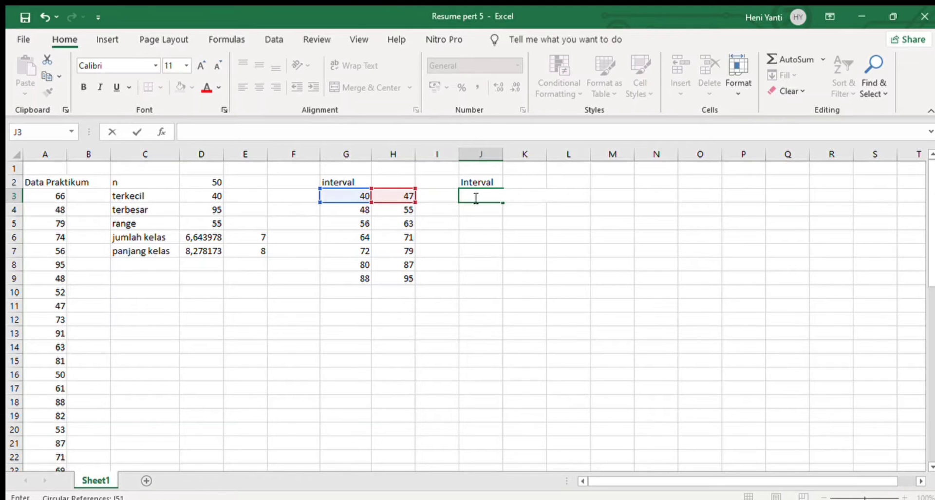
pyautogui.write('=co')
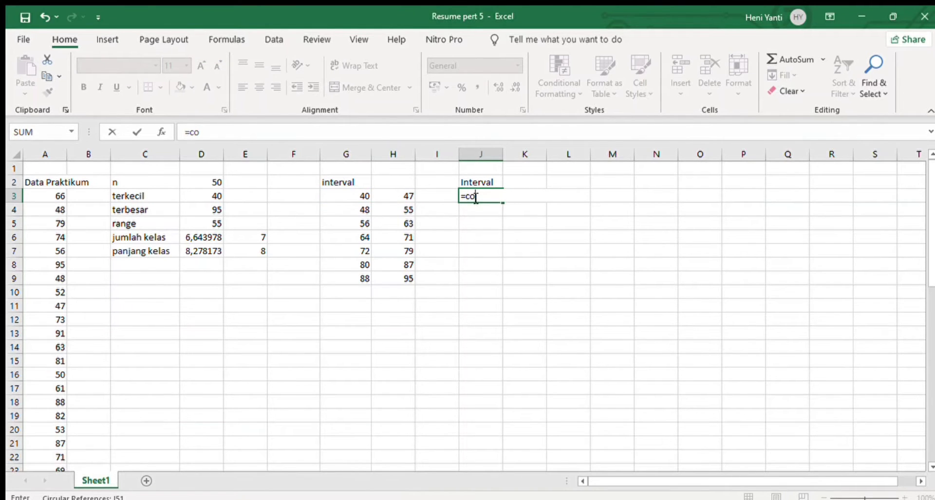
pyautogui.write('ncatenate')
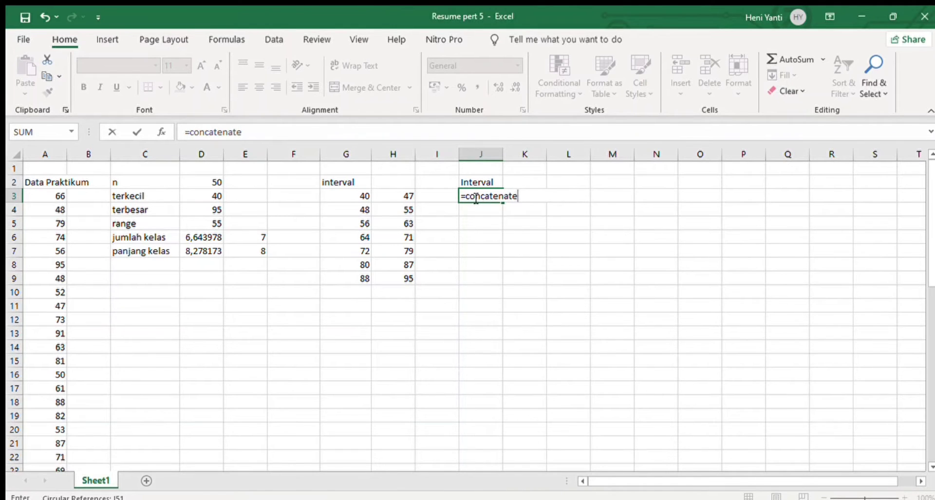
pyautogui.write('(')
pyautogui.click(360, 196)
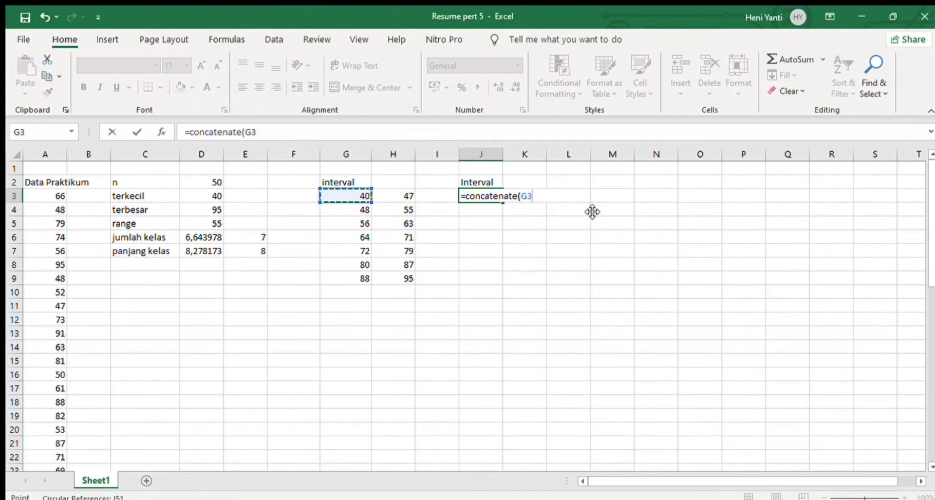
pyautogui.write(';')
pyautogui.write('"-')
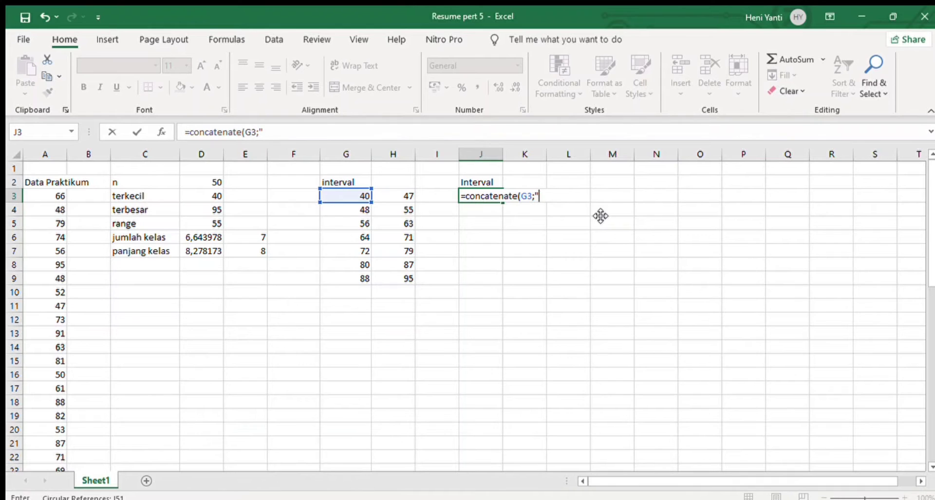
pyautogui.write('";')
pyautogui.click(409, 196)
pyautogui.press('Return')
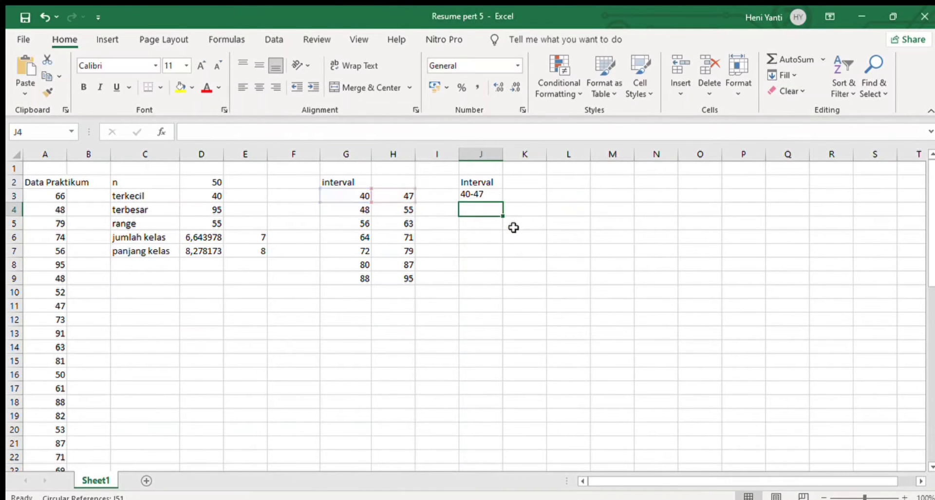
pyautogui.click(500, 198)
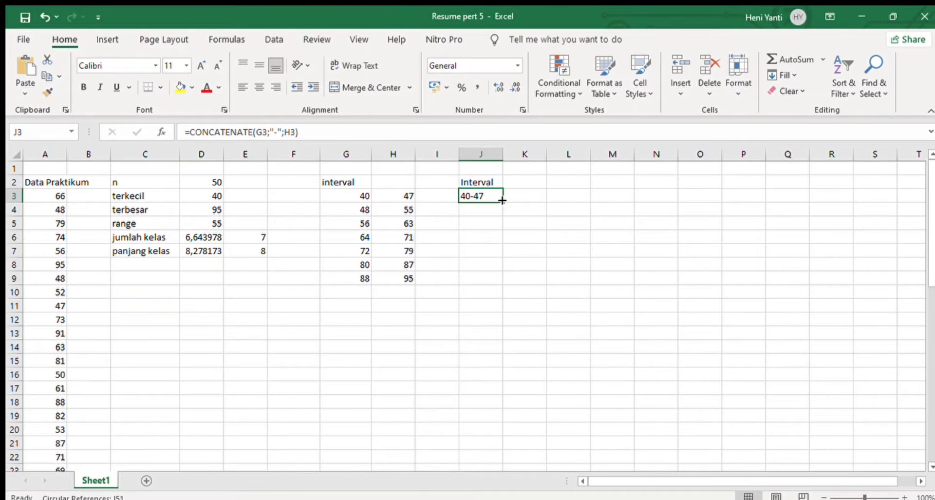
pyautogui.moveTo(502, 200); pyautogui.dragTo(506, 281)
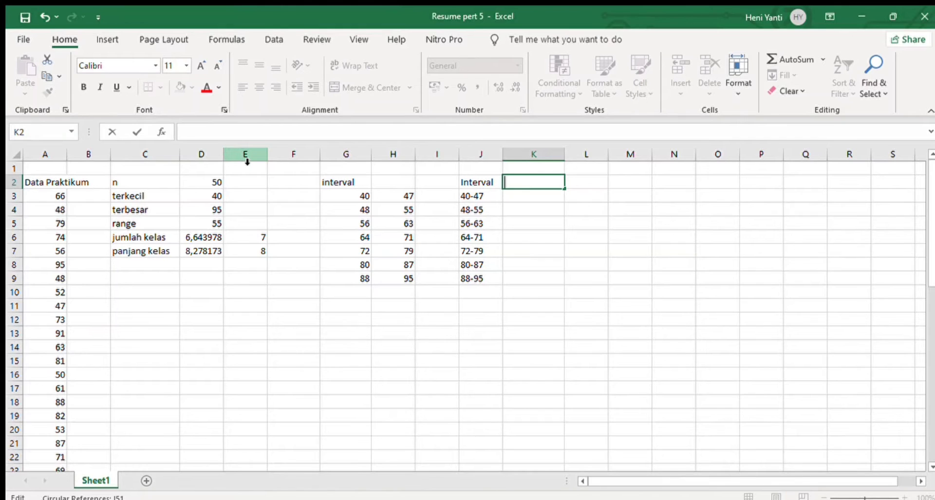
# Label cell K2 "frekuensi" and count each class's frequency in K3:K9 with the array formula =FREQUENCY(A3:A52;H3:H9).
pyautogui.write('frekuensi')
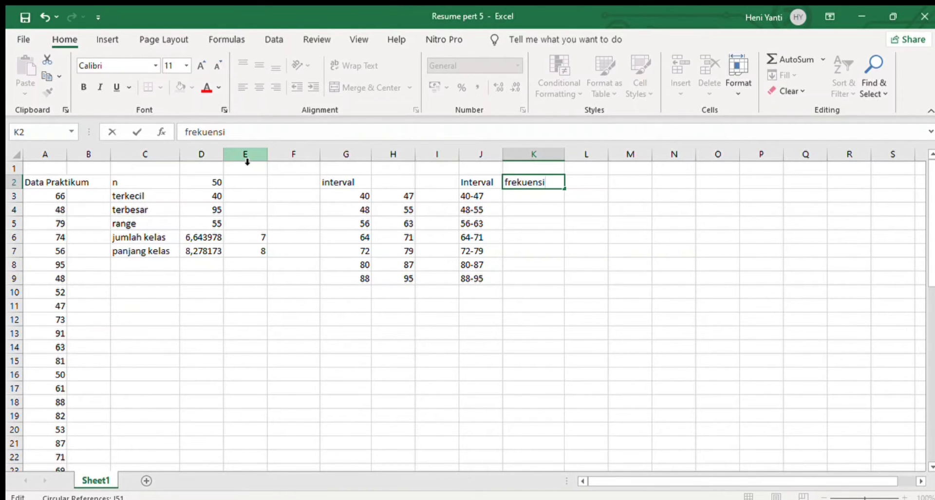
pyautogui.click(532, 198)
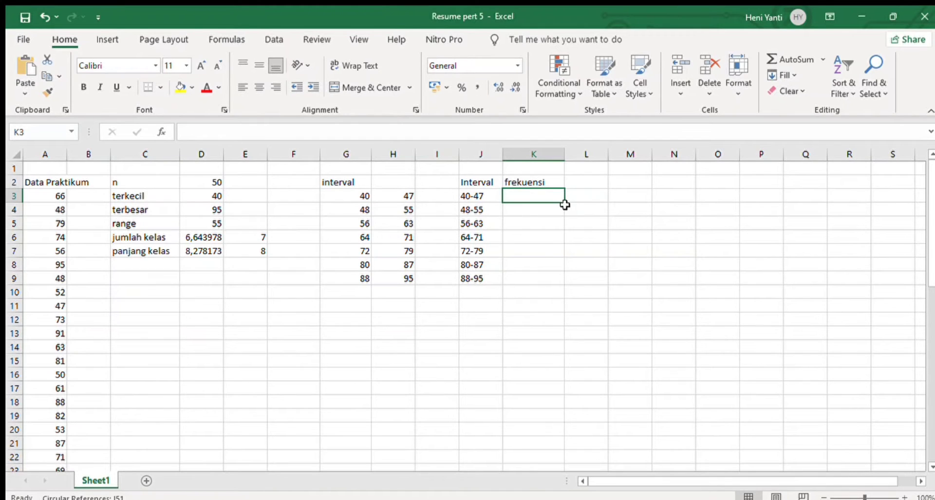
pyautogui.moveTo(563, 202); pyautogui.dragTo(570, 291)
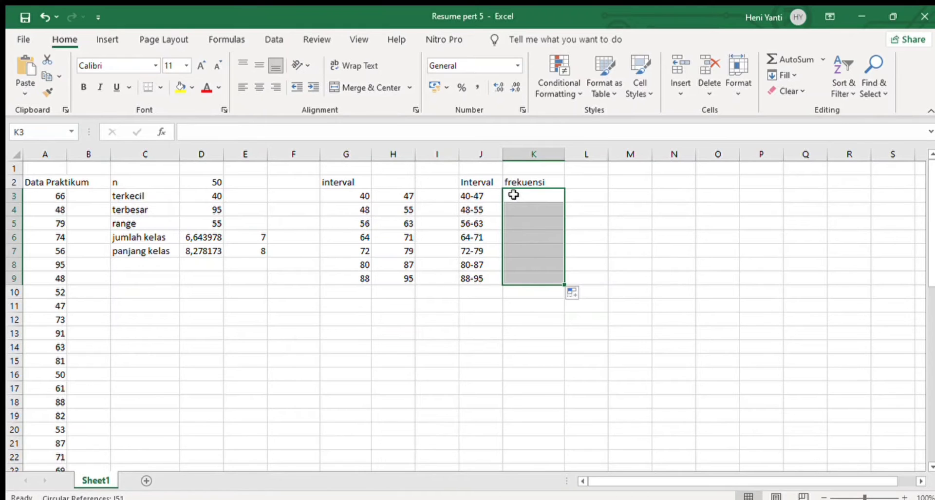
pyautogui.write('=')
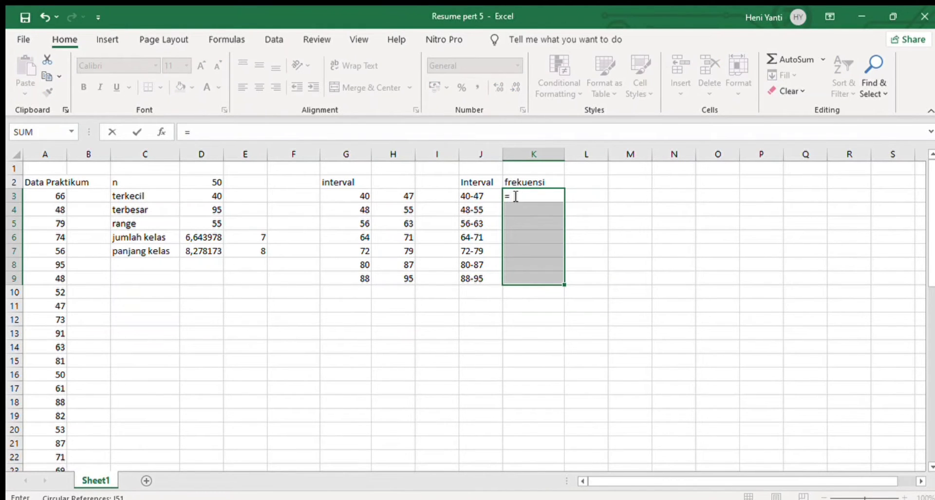
pyautogui.write('frequen')
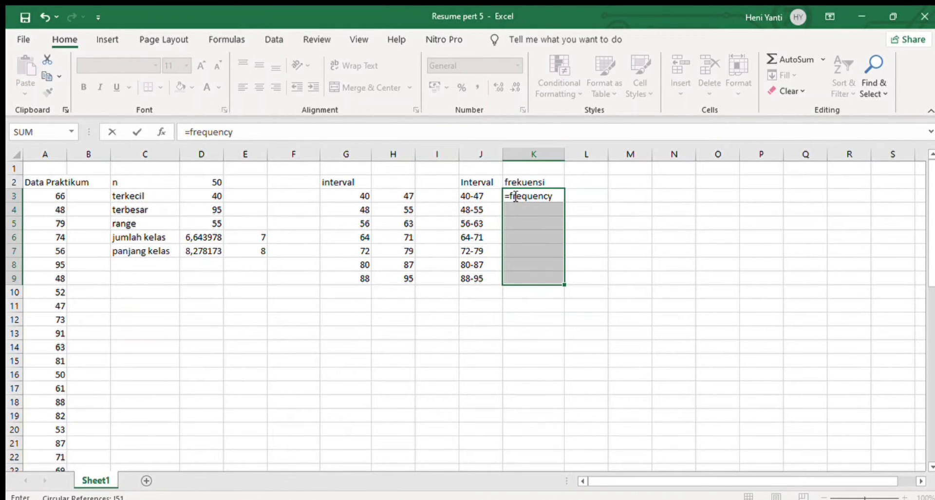
pyautogui.write('cy(')
pyautogui.moveTo(46, 196); pyautogui.dragTo(56, 430)
pyautogui.scroll(11, 299, 309)
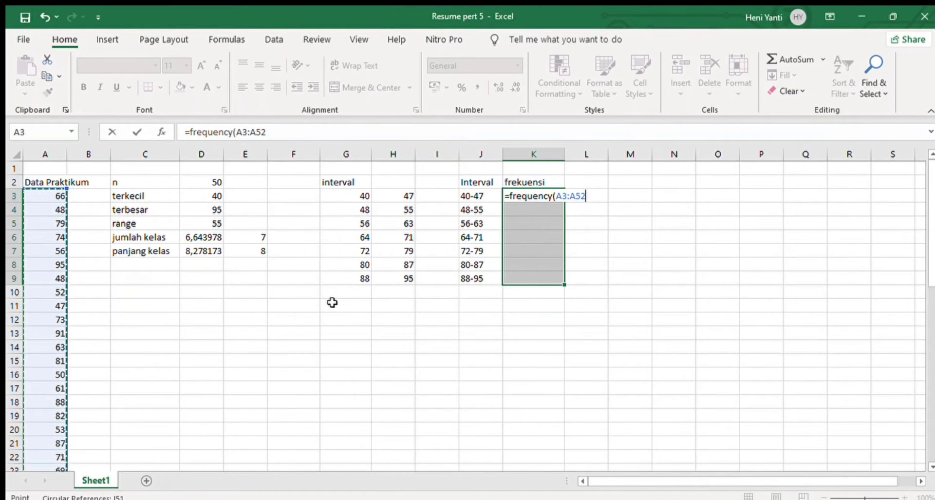
pyautogui.scroll(-1, 330, 303)
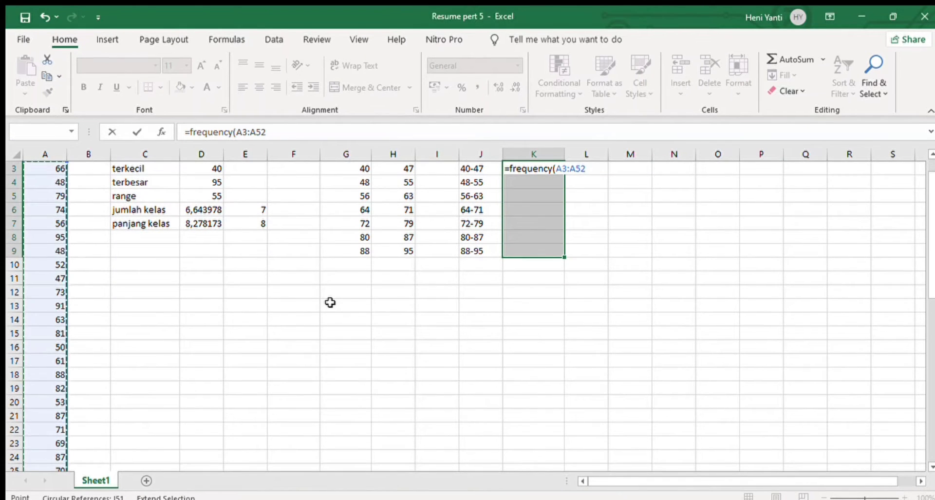
pyautogui.write(';')
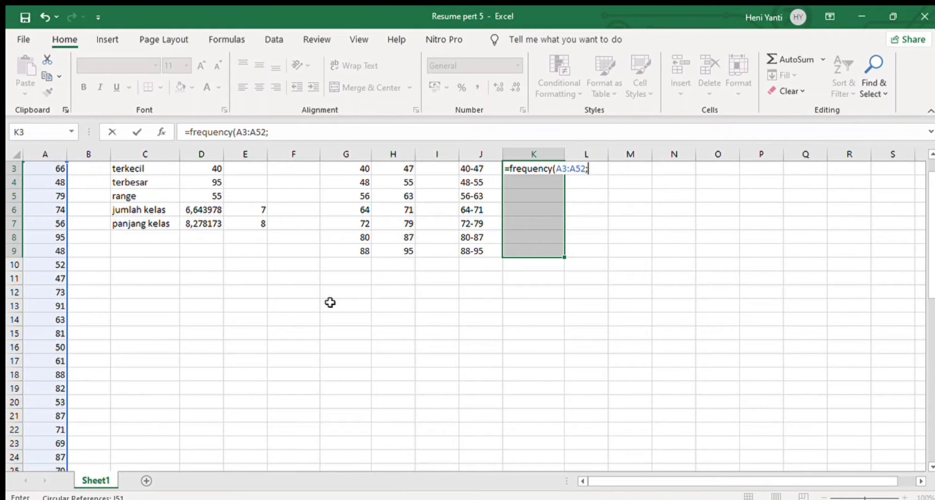
pyautogui.scroll(1, 330, 303)
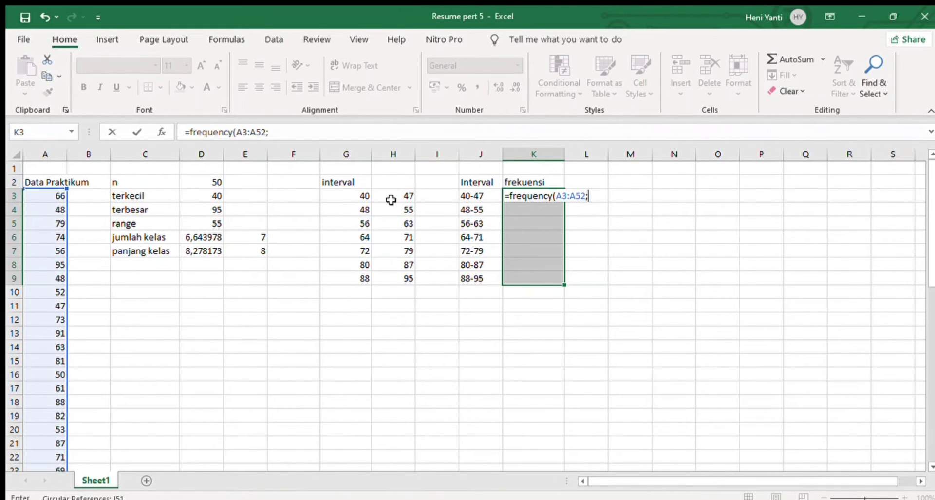
pyautogui.moveTo(391, 198); pyautogui.dragTo(391, 277)
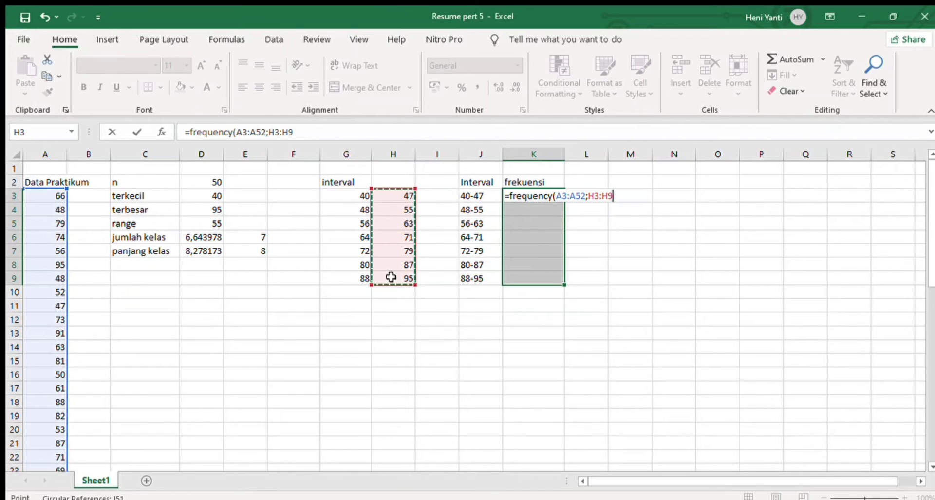
pyautogui.hotkey('ctrl', 'shift', 'Return')
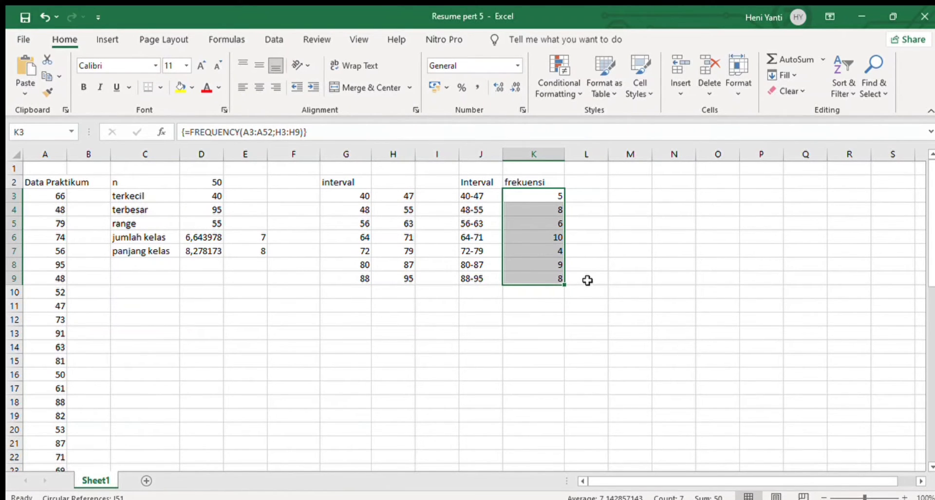
# Label cell J11 "jumlah" for the total row of the frequency table.
pyautogui.click(529, 297)
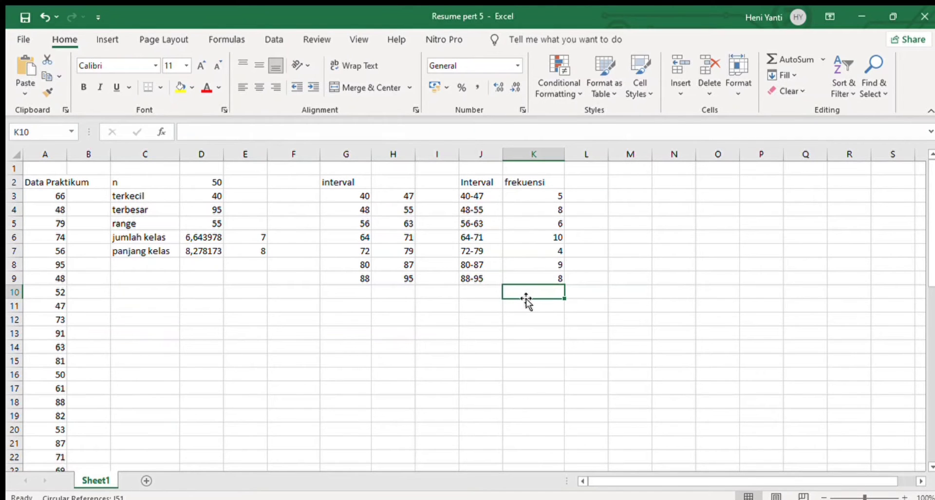
pyautogui.click(478, 303)
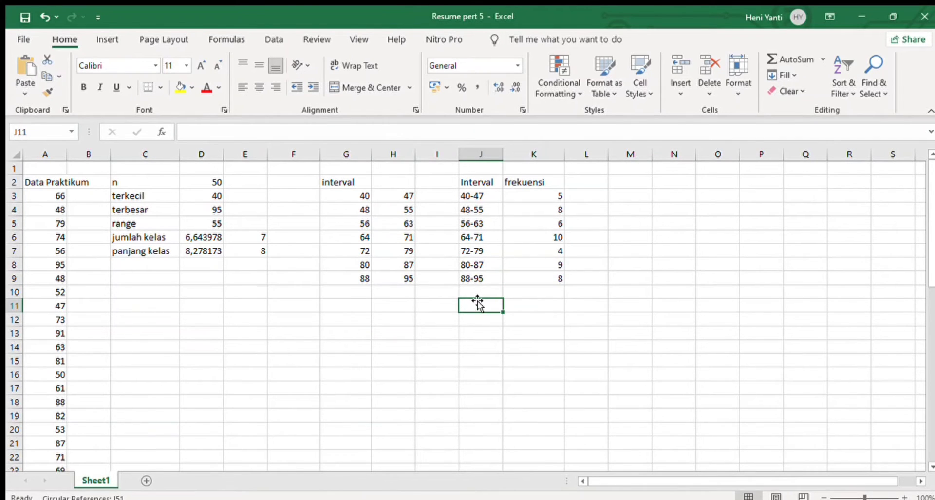
pyautogui.write('jumla')
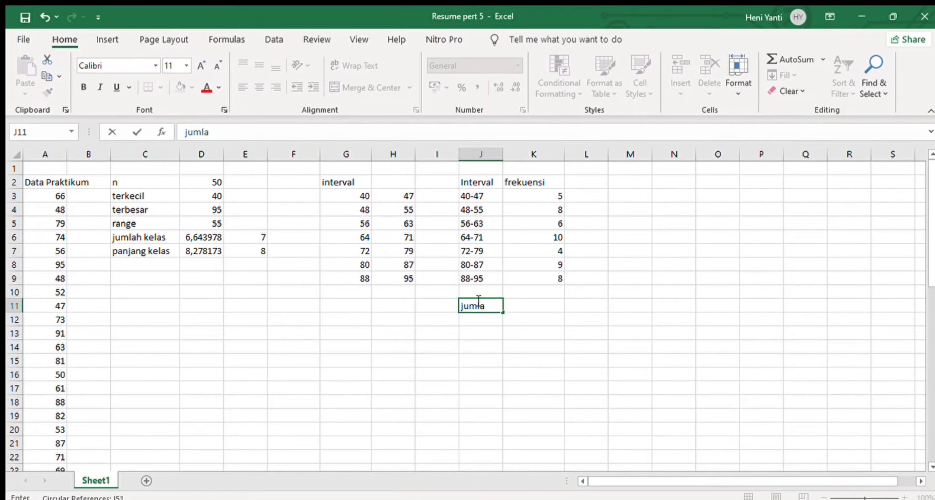
pyautogui.press('BackSpace')
pyautogui.write('lah')
pyautogui.click(482, 308)
pyautogui.press('BackSpace')
# Total the class frequencies in K11 with a SUM formula over K3:K9.
pyautogui.click(517, 308)
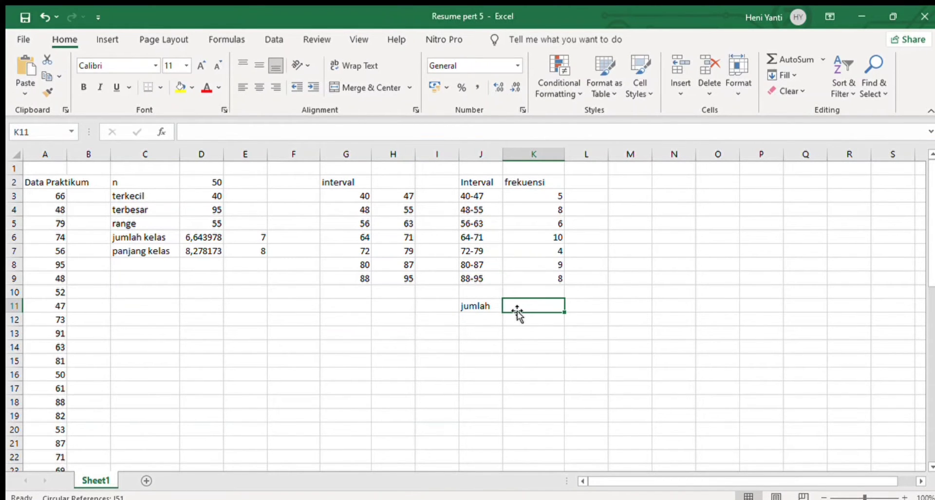
pyautogui.write('=')
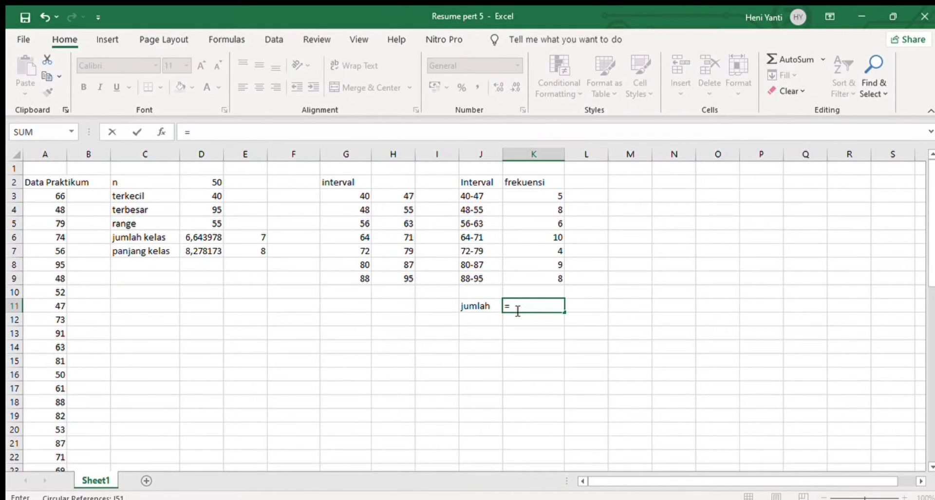
pyautogui.write('sum(')
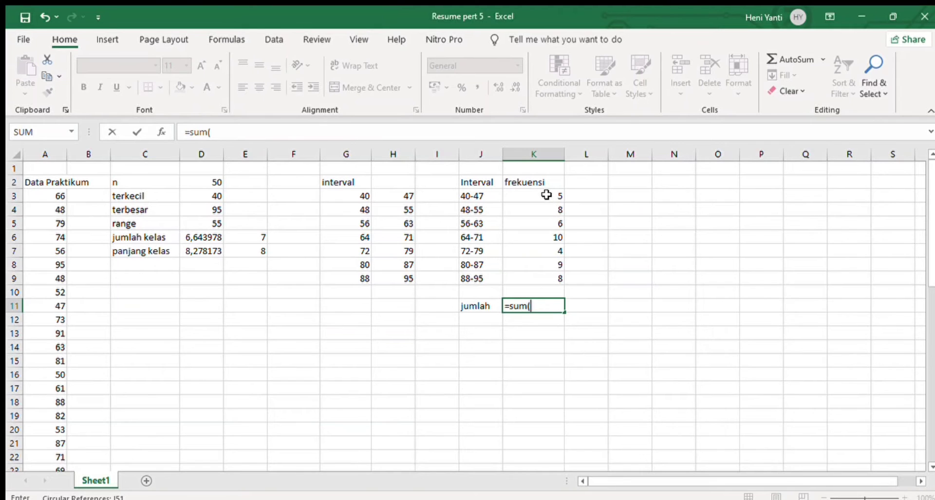
pyautogui.moveTo(547, 195); pyautogui.dragTo(548, 274)
pyautogui.press('Return')
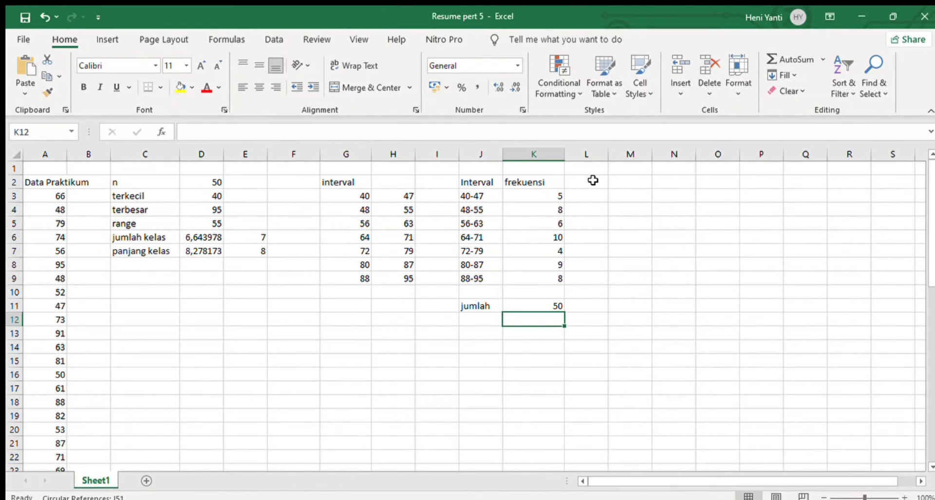
# Enter "frekuensi relatif" in L2 as the heading of the relative frequency column.
pyautogui.click(581, 181)
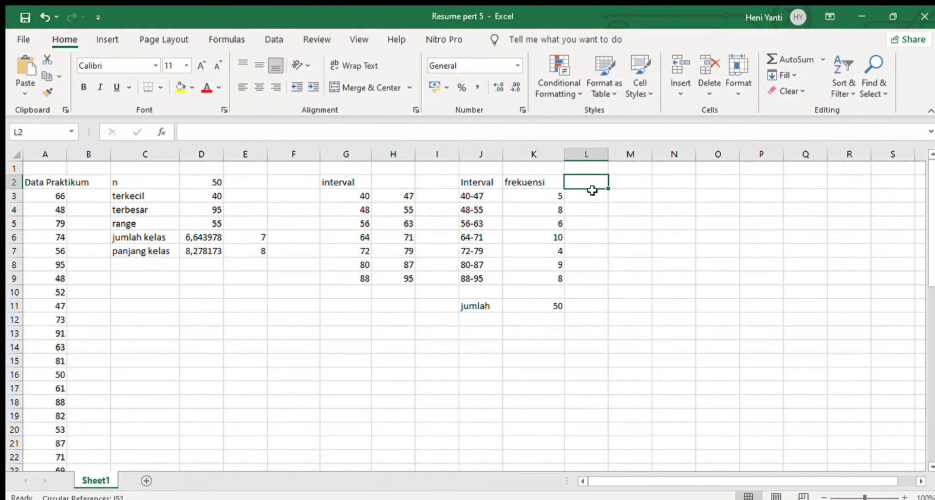
pyautogui.write('f')
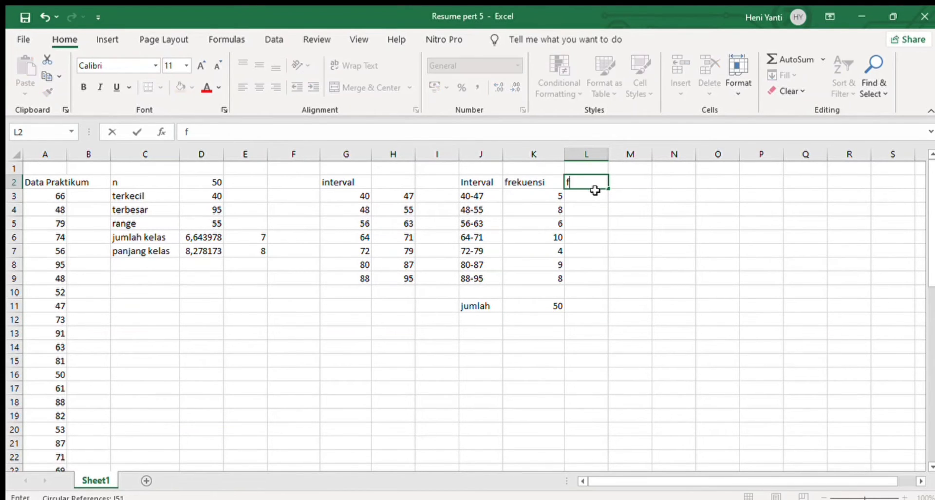
pyautogui.write('rekuensi relati')
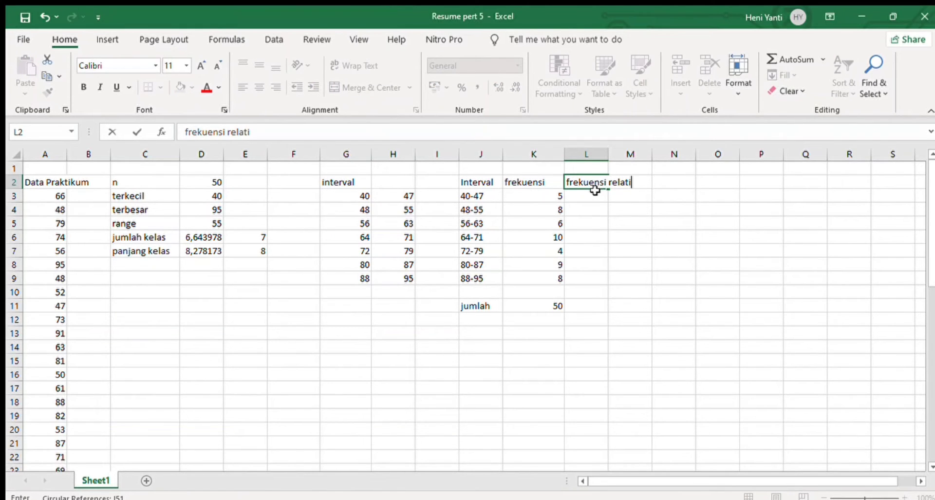
pyautogui.write('f')
# Compute the relative frequency in L3 with =(K3/50*100) and fill the formula down to L9.
pyautogui.moveTo(595, 190); pyautogui.dragTo(587, 280)
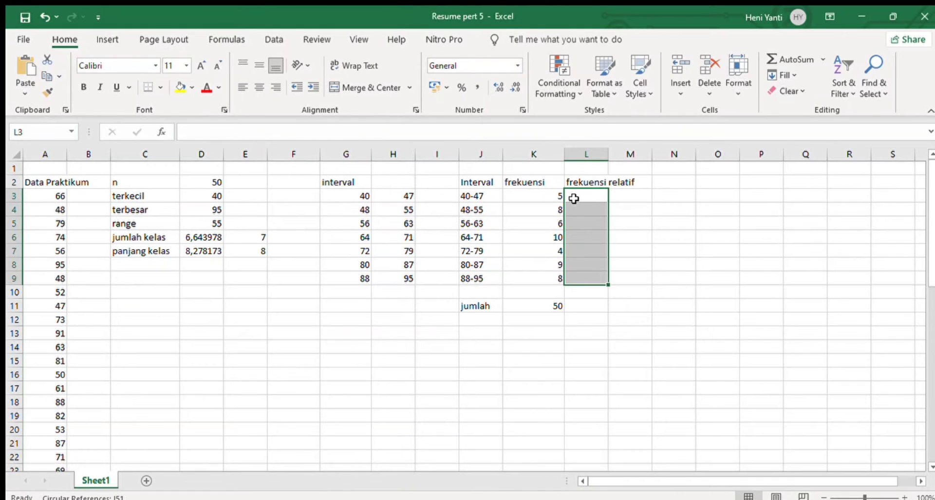
pyautogui.click(574, 198)
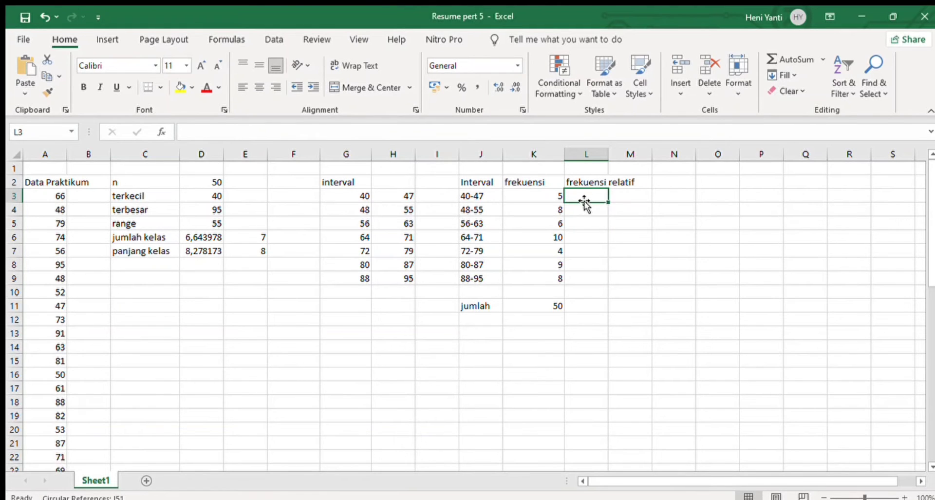
pyautogui.write('=')
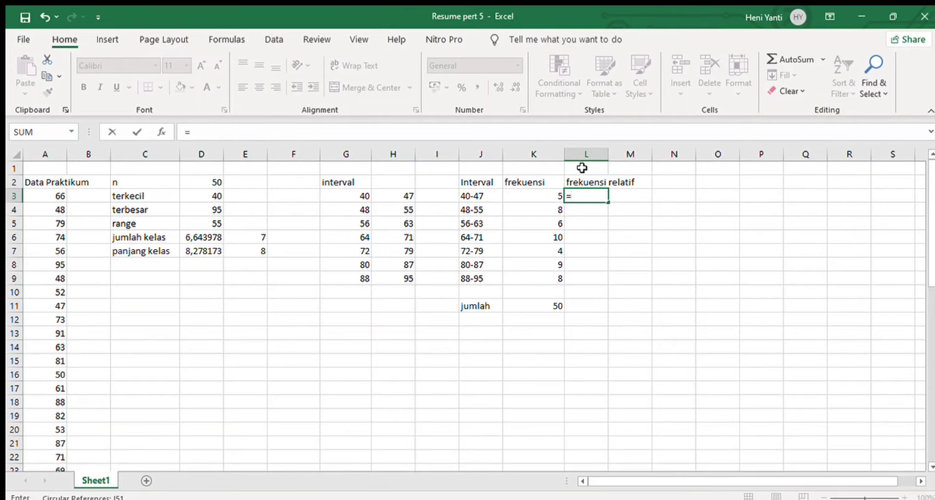
pyautogui.write('(')
pyautogui.click(542, 195)
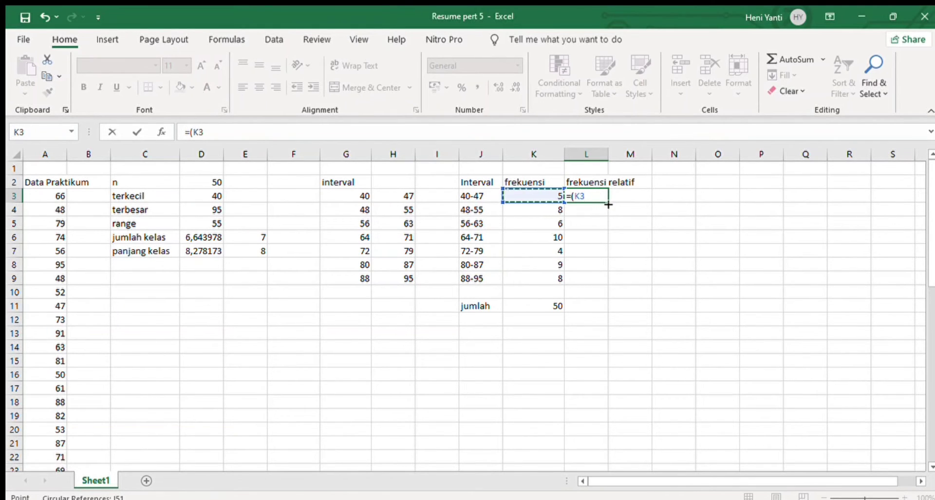
pyautogui.write('/50*100')
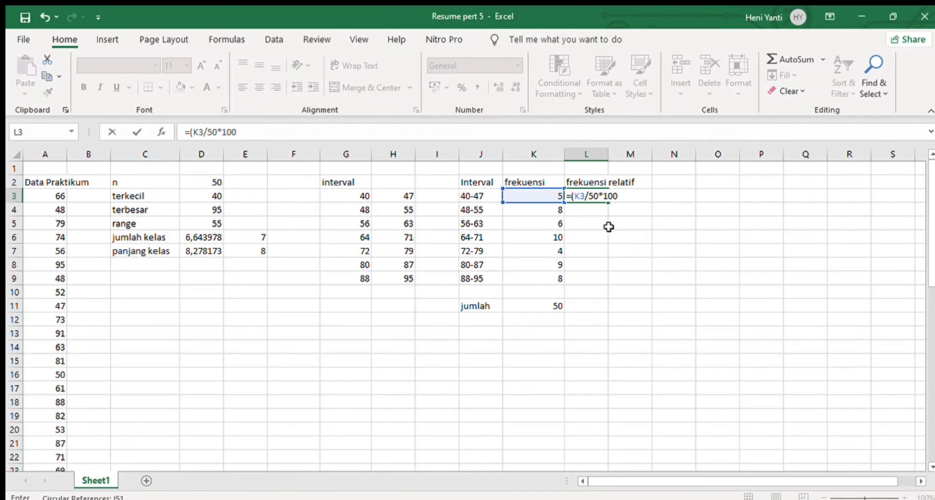
pyautogui.press('Return')
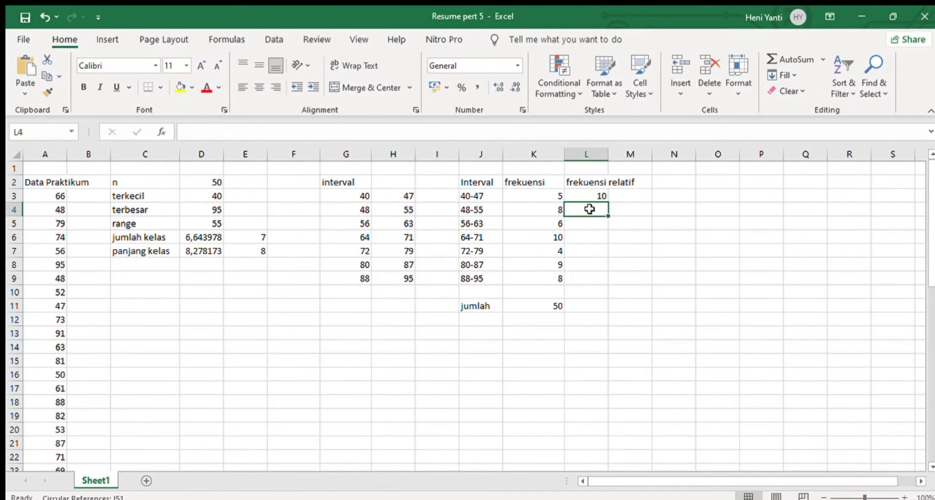
pyautogui.click(600, 195)
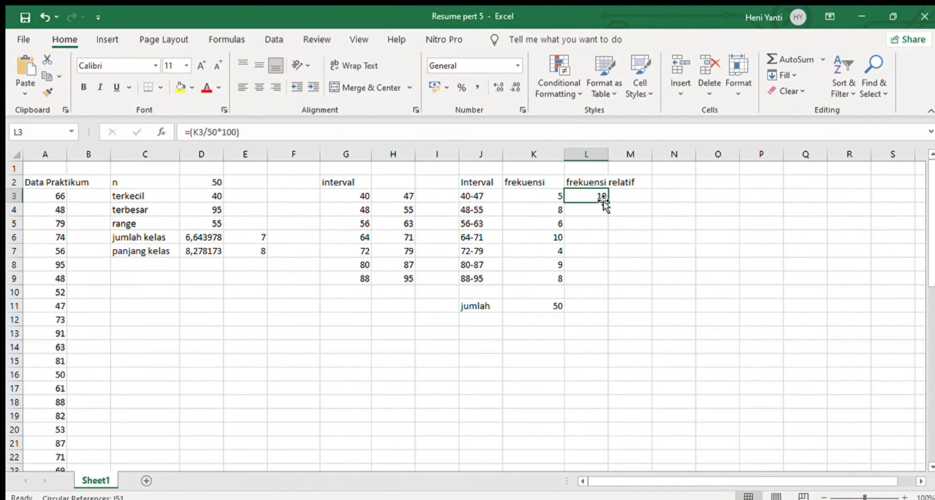
pyautogui.moveTo(607, 199); pyautogui.dragTo(610, 283)
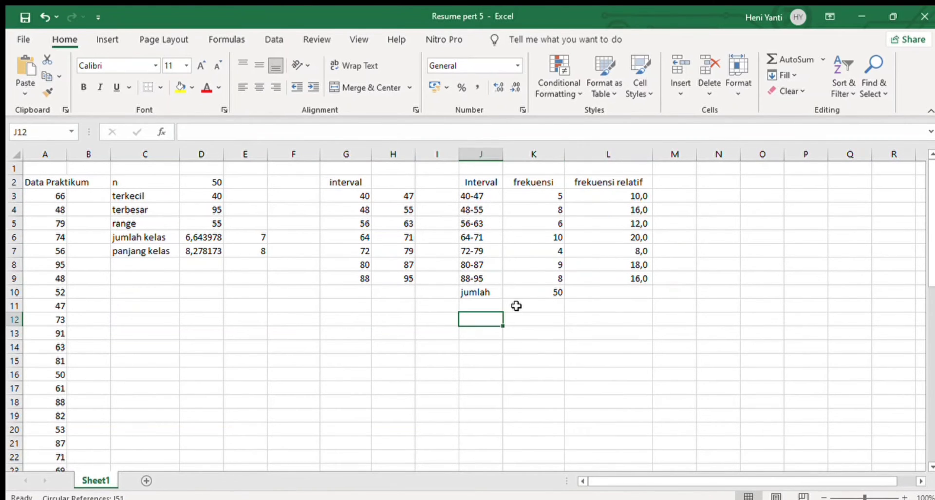
# Apply all borders to the frequency table range J2:L9.
pyautogui.click(524, 306)
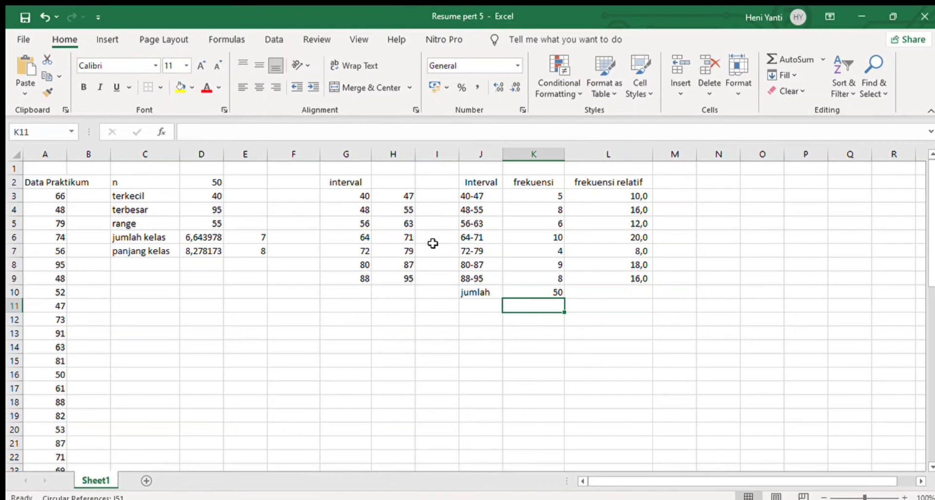
pyautogui.moveTo(482, 184); pyautogui.dragTo(613, 275)
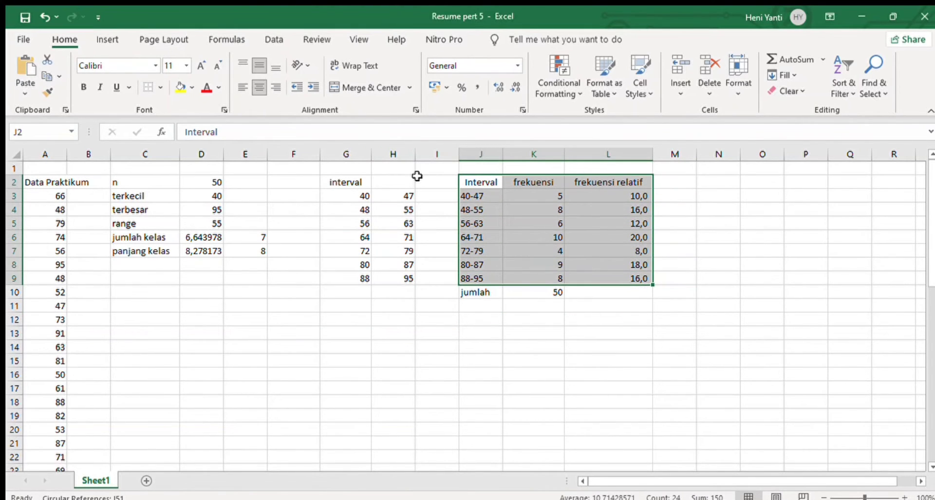
pyautogui.click(160, 88)
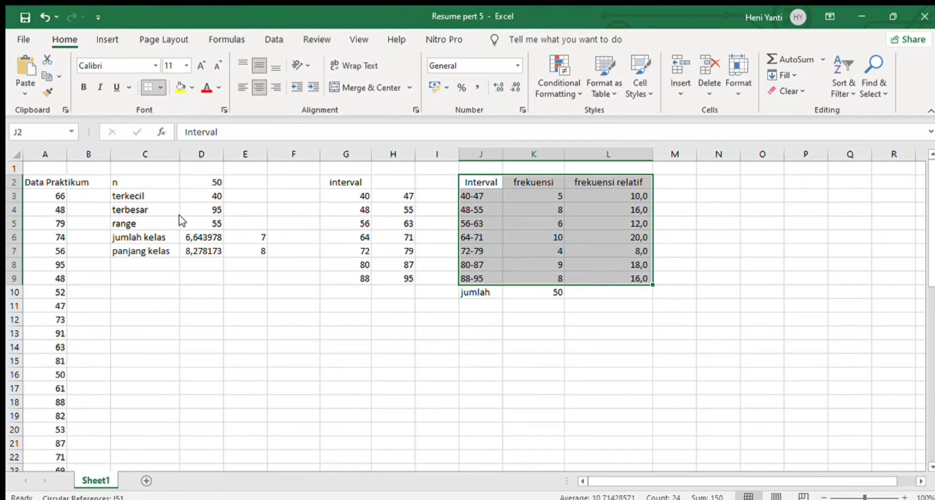
pyautogui.click(567, 249)
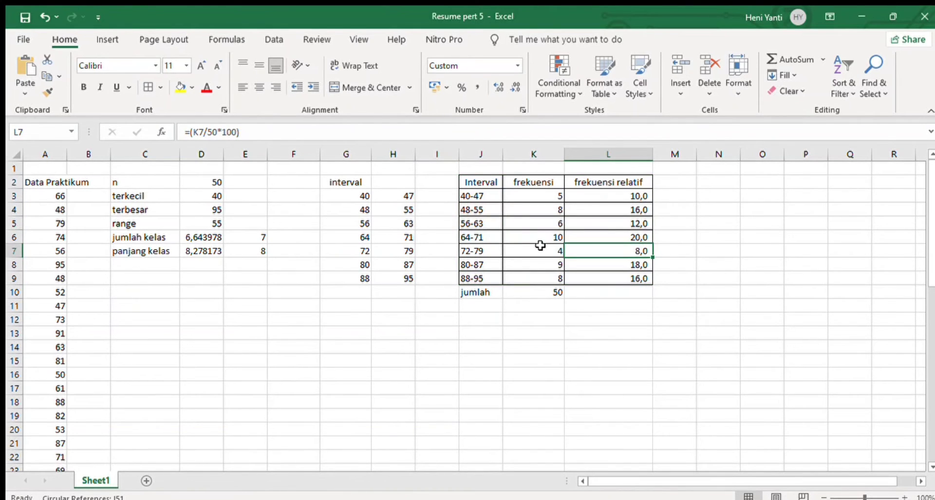
# Insert a 3-D clustered column chart from the interval and frequency data in J2:K9.
pyautogui.click(461, 183)
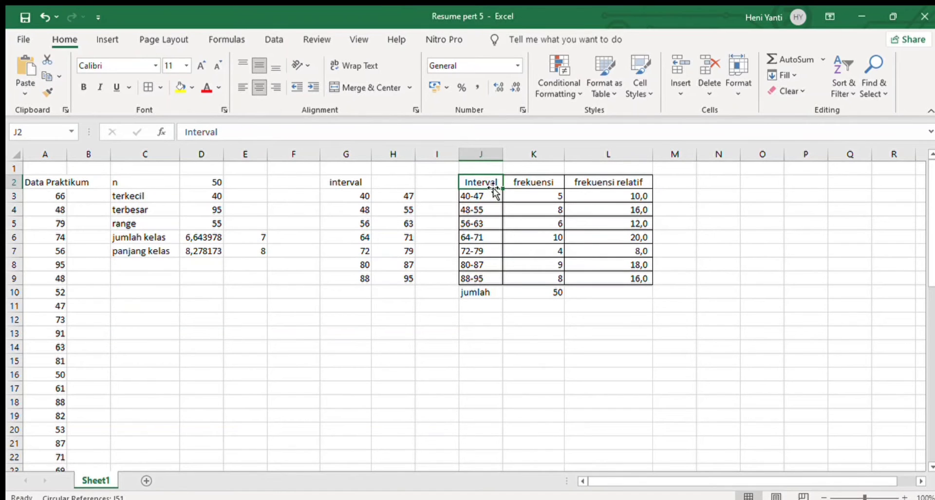
pyautogui.moveTo(493, 181); pyautogui.dragTo(528, 277)
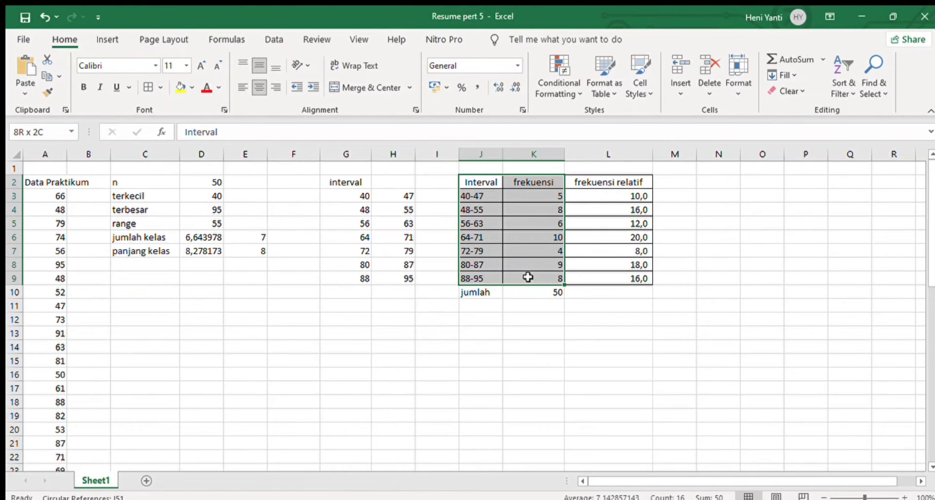
pyautogui.moveTo(528, 276); pyautogui.dragTo(529, 276)
pyautogui.click(106, 38)
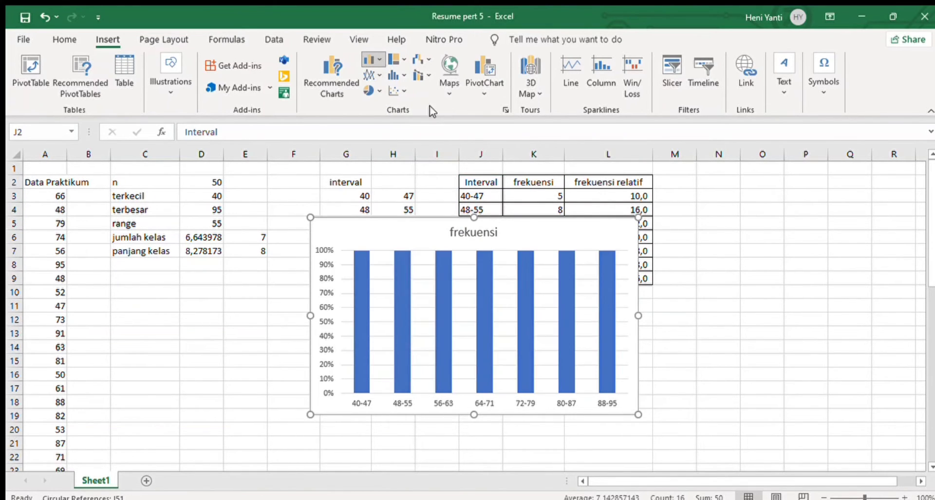
pyautogui.click(415, 108)
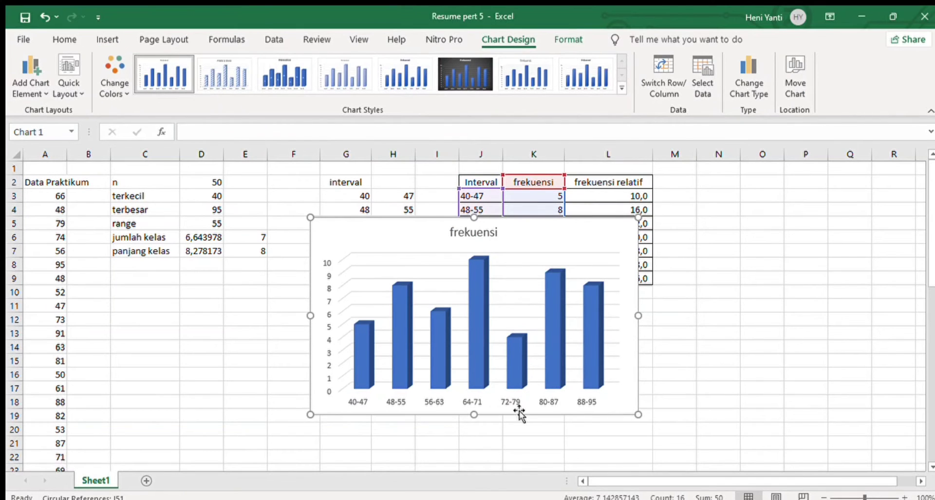
# Move the chart beside the frequency table and resize it to cover about M2:T17.
pyautogui.moveTo(550, 413); pyautogui.dragTo(660, 451)
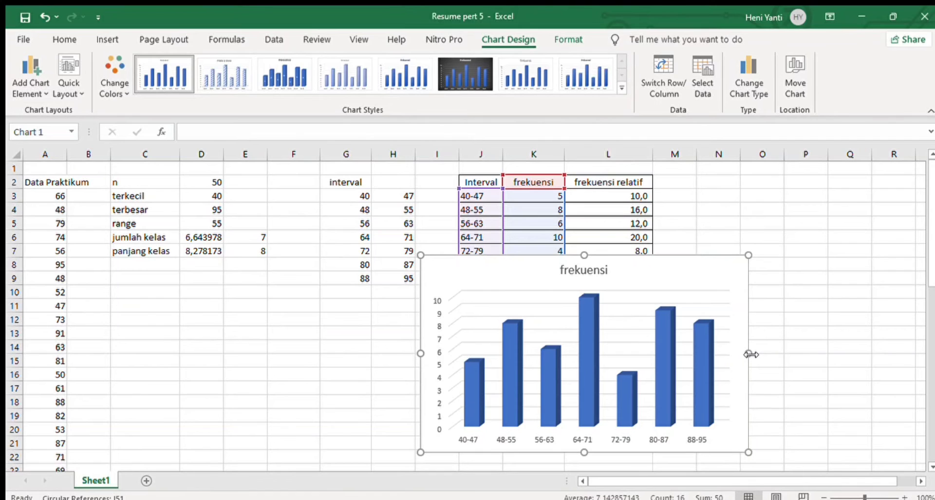
pyautogui.moveTo(751, 354); pyautogui.dragTo(718, 358)
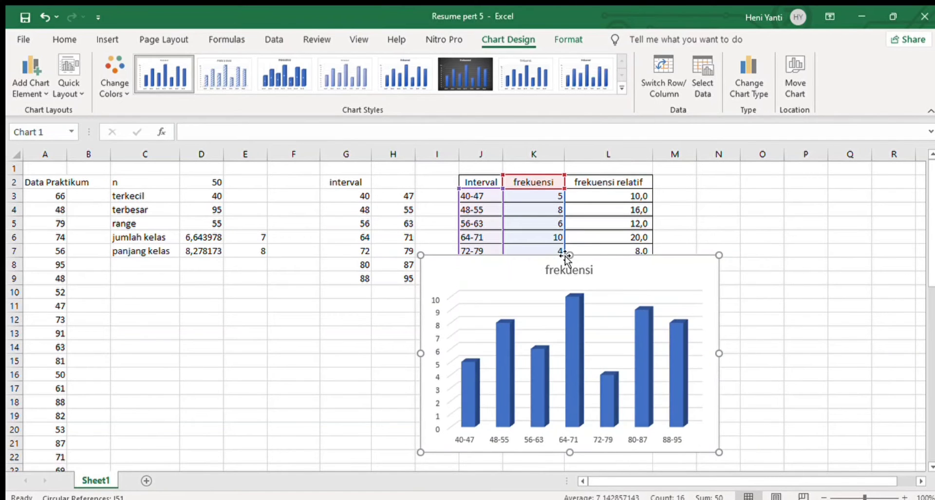
pyautogui.moveTo(569, 255); pyautogui.dragTo(569, 285)
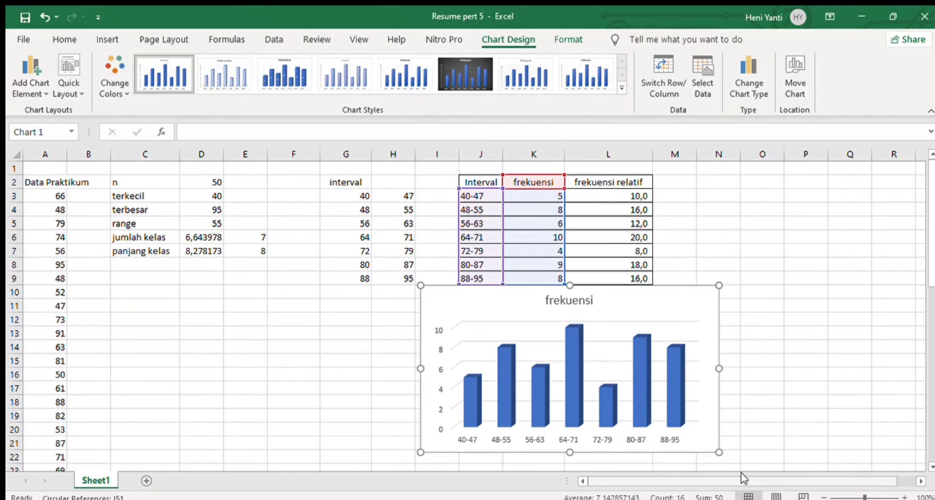
pyautogui.moveTo(636, 479); pyautogui.dragTo(677, 472)
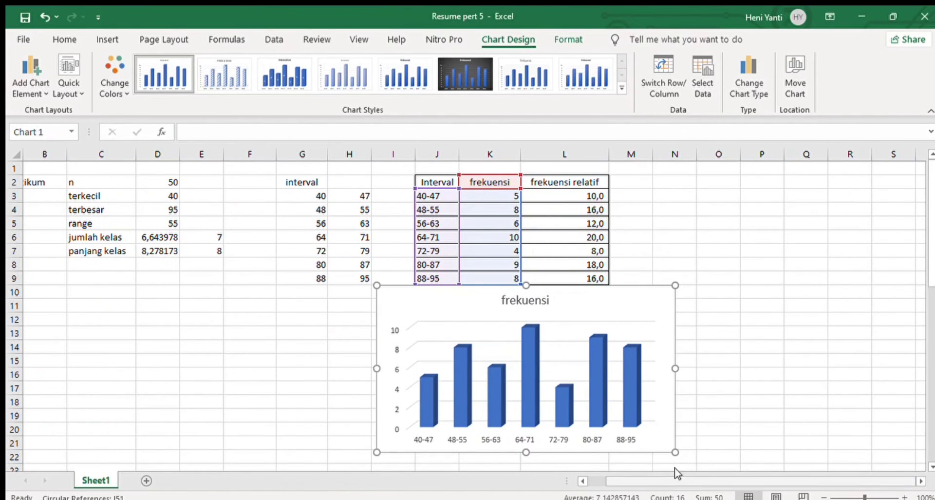
pyautogui.moveTo(672, 409); pyautogui.dragTo(716, 302)
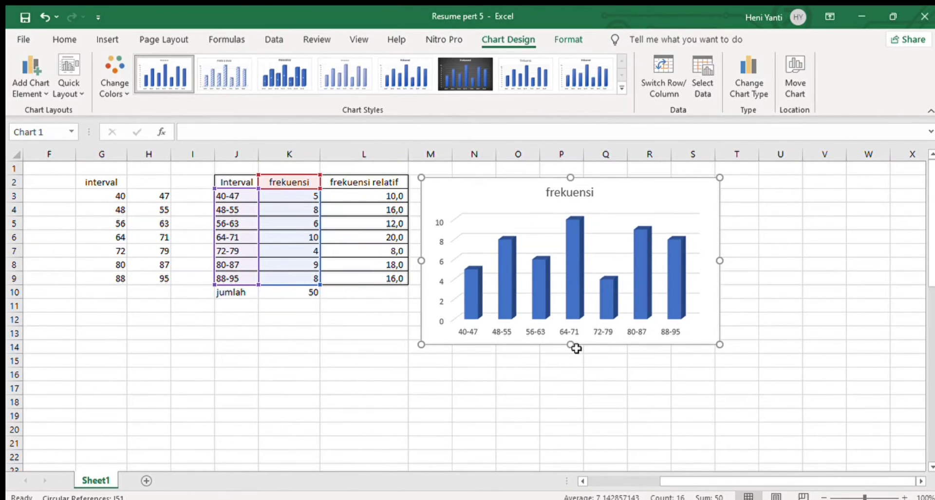
pyautogui.moveTo(571, 346); pyautogui.dragTo(575, 395)
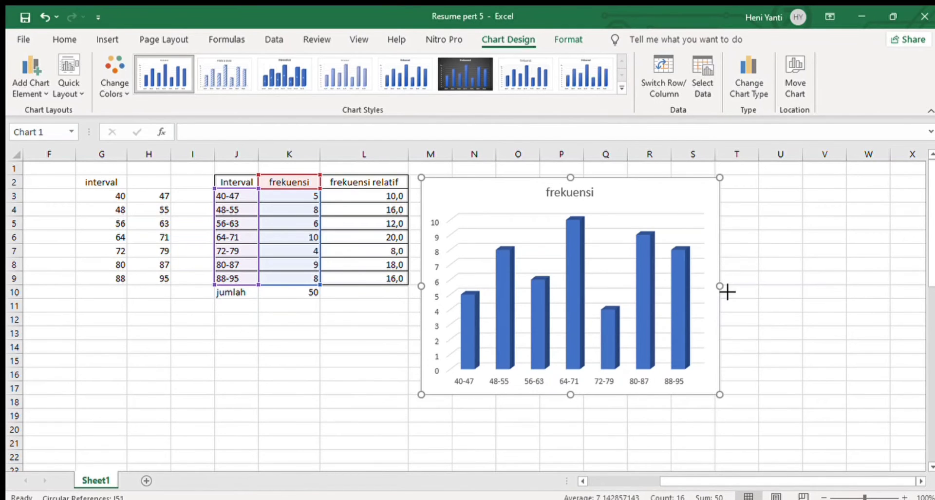
pyautogui.moveTo(728, 291); pyautogui.dragTo(763, 292)
# Change the chart title to "Data praktikum".
pyautogui.click(586, 191)
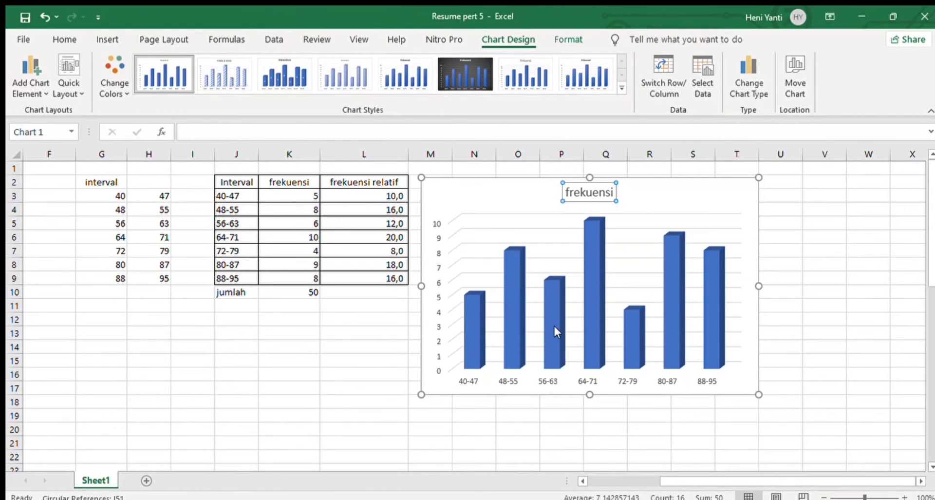
pyautogui.doubleClick(613, 193)
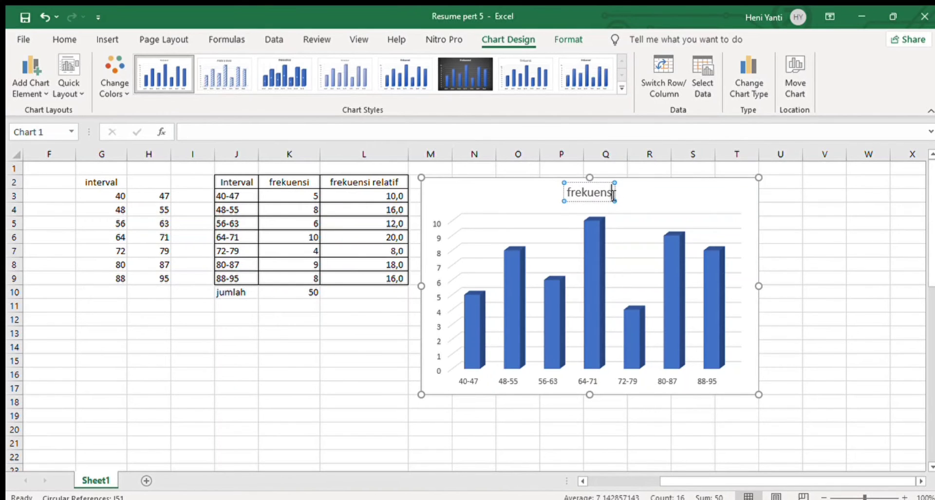
pyautogui.press('BackSpace')
pyautogui.write('Data praktikum')
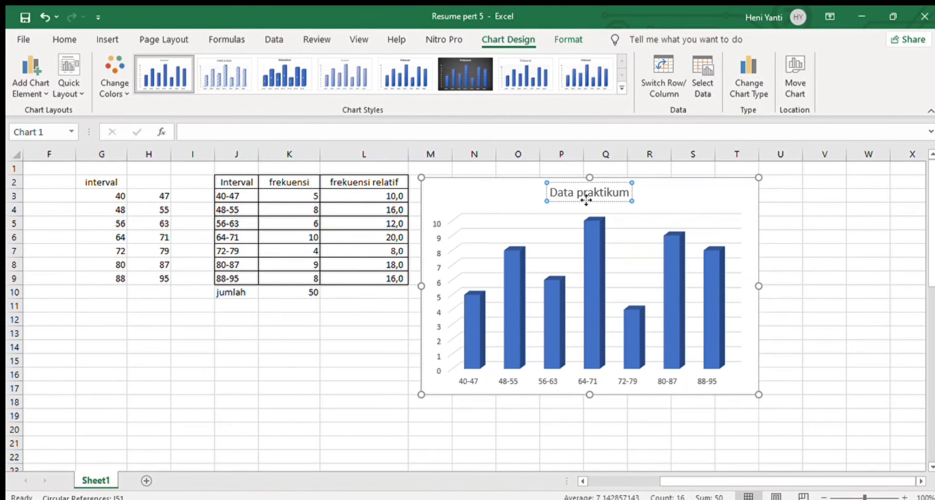
# Insert a 2-D line chart from the interval and frequency data in J2:K9.
pyautogui.click(334, 347)
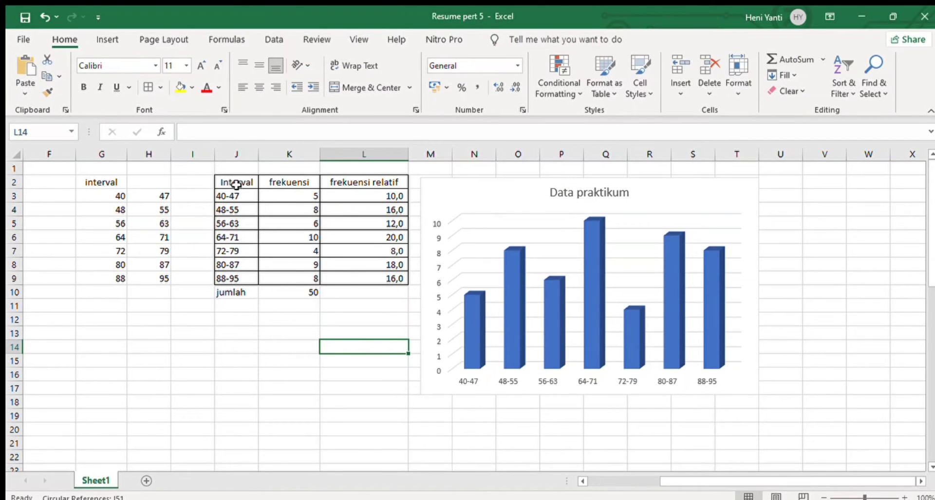
pyautogui.moveTo(236, 182); pyautogui.dragTo(299, 276)
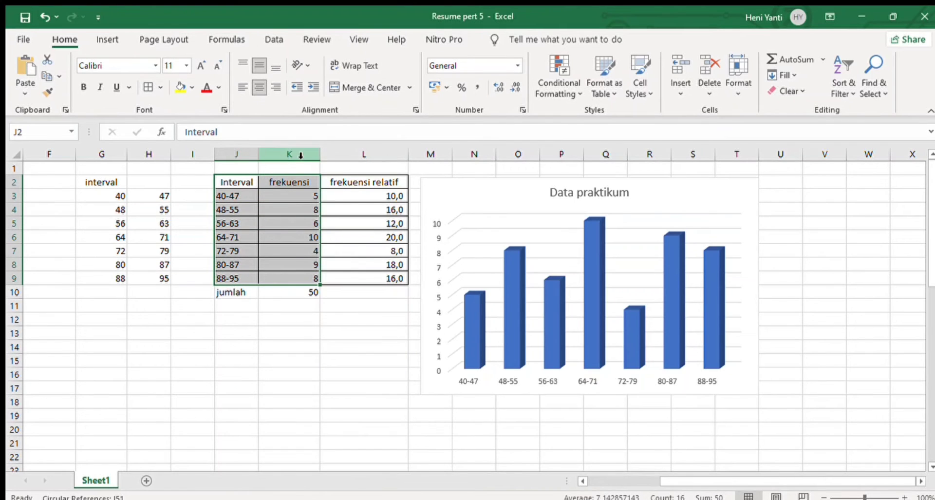
pyautogui.click(108, 39)
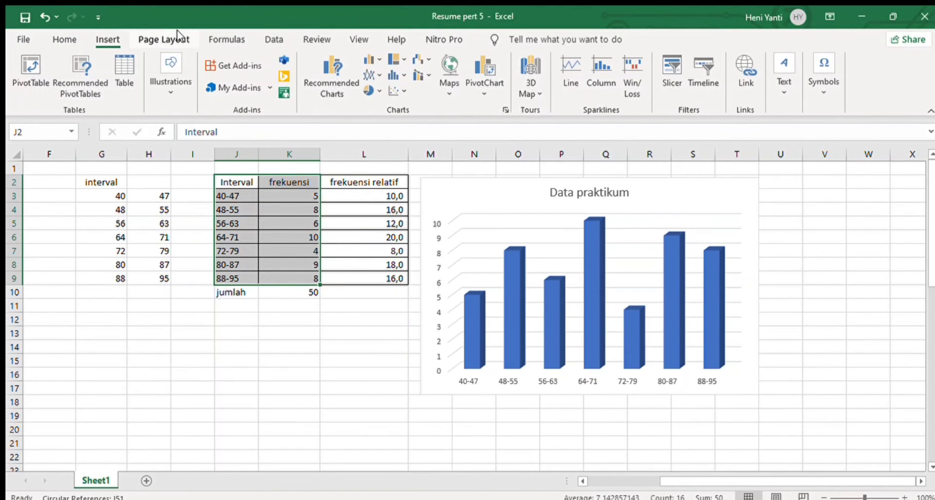
pyautogui.click(374, 76)
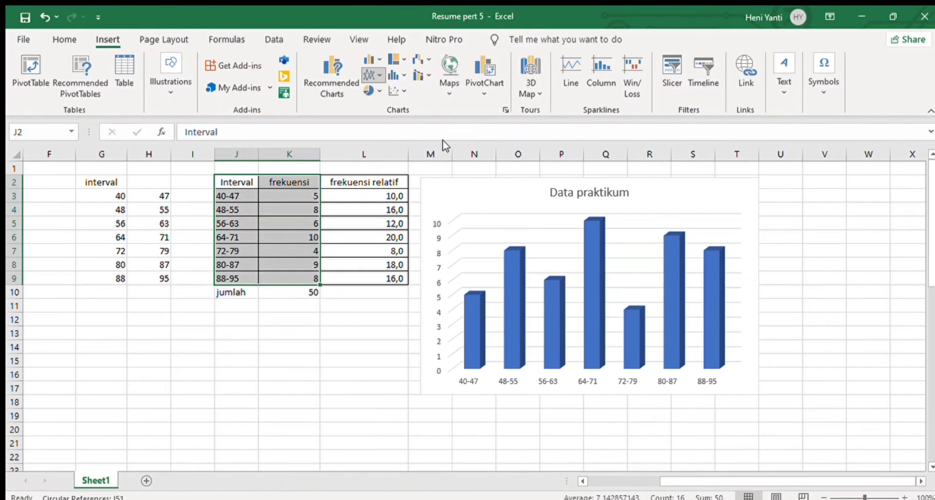
pyautogui.click(387, 128)
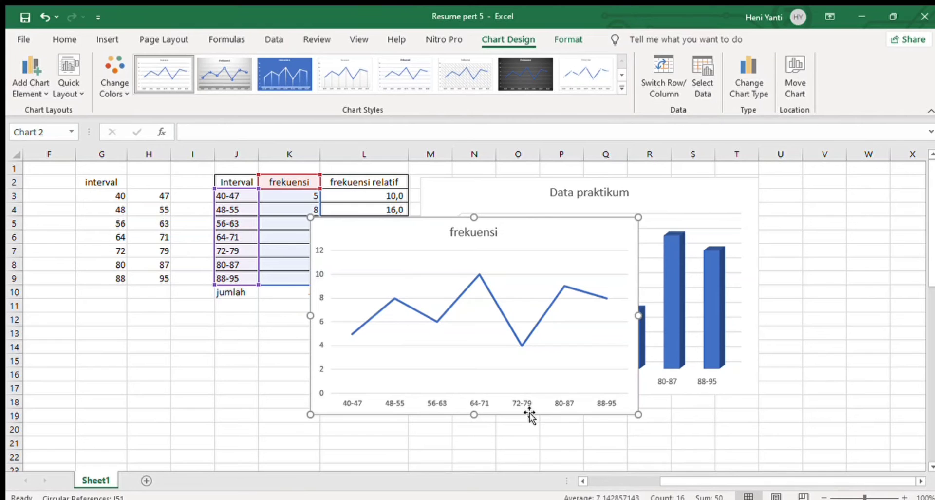
# Move the line chart beside the column chart and resize it to cover about U2:AB17.
pyautogui.moveTo(531, 412); pyautogui.dragTo(927, 350)
pyautogui.moveTo(786, 180); pyautogui.dragTo(785, 176)
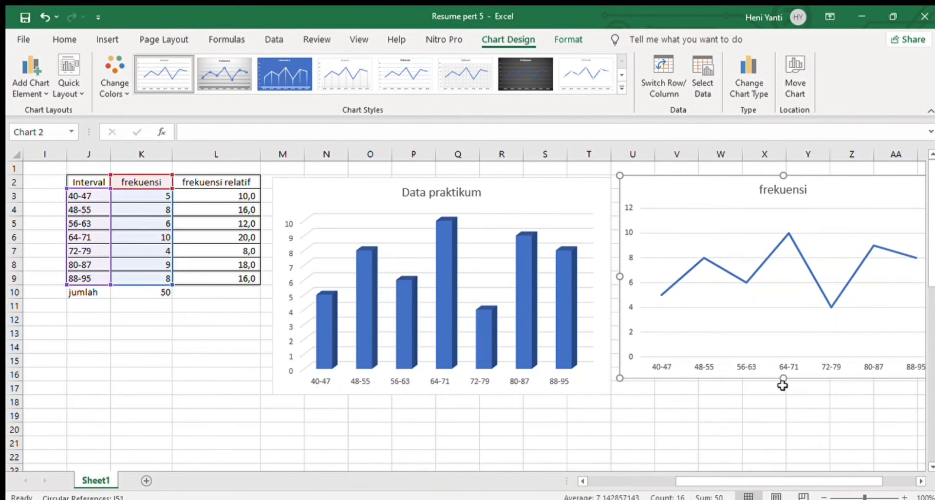
pyautogui.moveTo(781, 380)
pyautogui.mouseDown()
pyautogui.moveTo(789, 380)
pyautogui.moveTo(784, 393)
pyautogui.mouseUp()
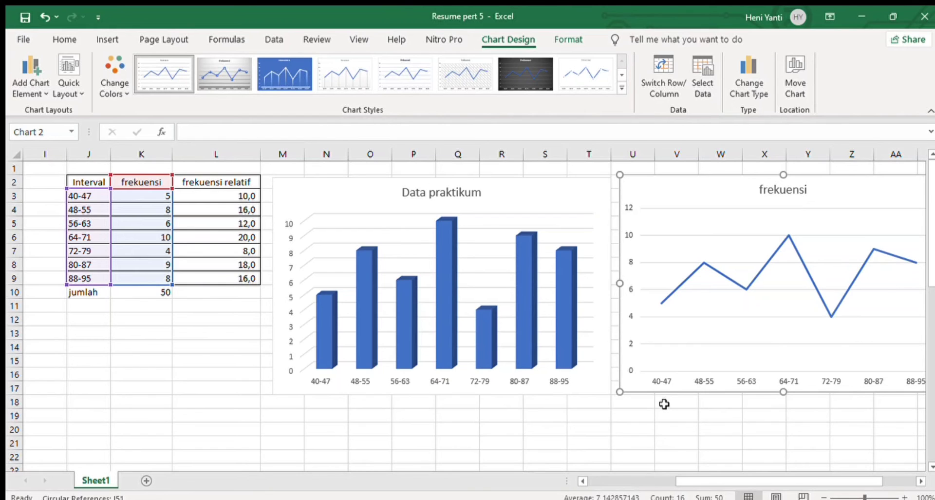
pyautogui.click(741, 413)
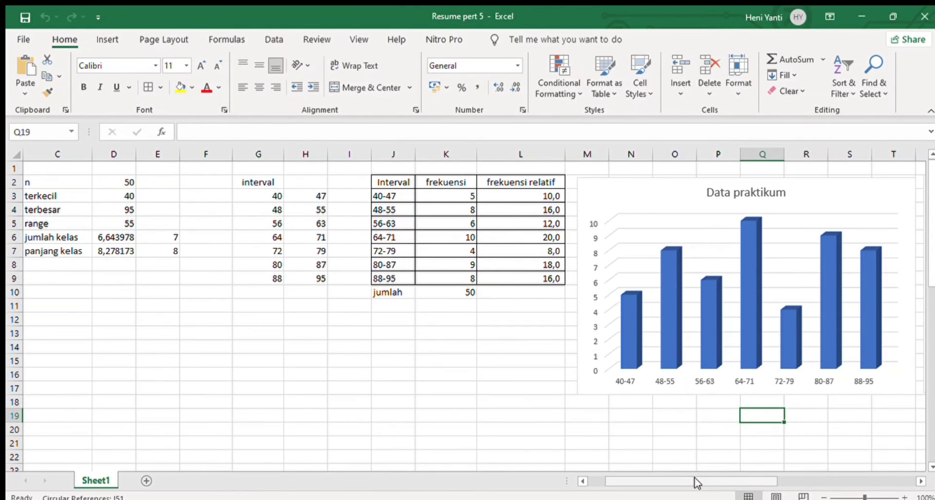
pyautogui.moveTo(696, 482); pyautogui.dragTo(765, 475)
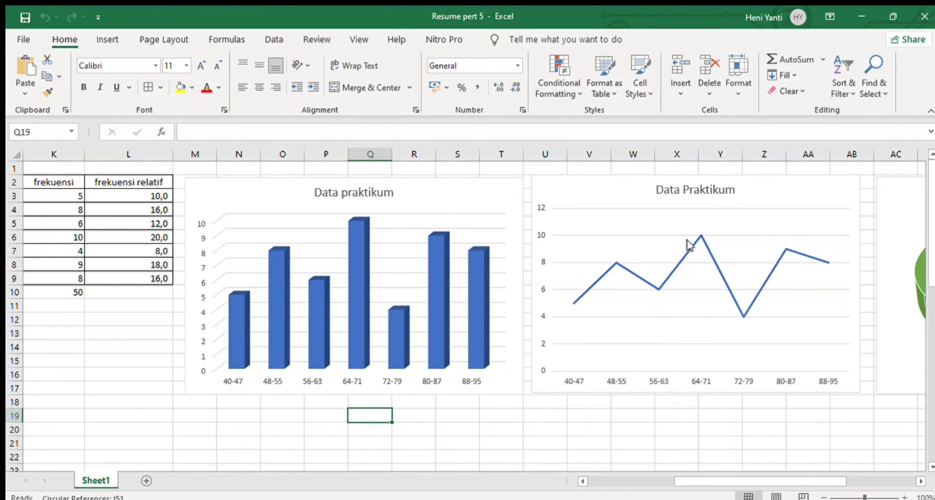
pyautogui.hscroll(-2, 592, 313)
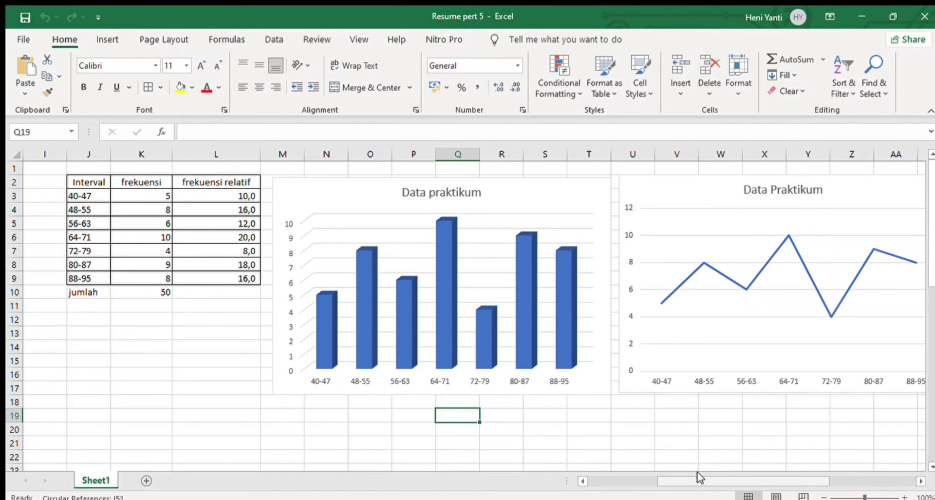
pyautogui.moveTo(699, 479); pyautogui.dragTo(717, 472)
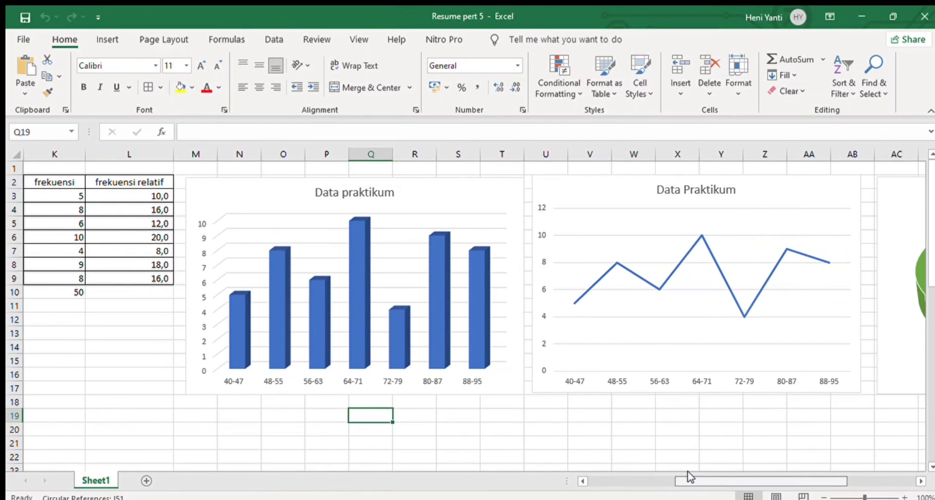
pyautogui.moveTo(689, 477)
pyautogui.mouseDown()
pyautogui.moveTo(706, 479)
pyautogui.moveTo(681, 480)
pyautogui.moveTo(701, 480)
pyautogui.mouseUp()
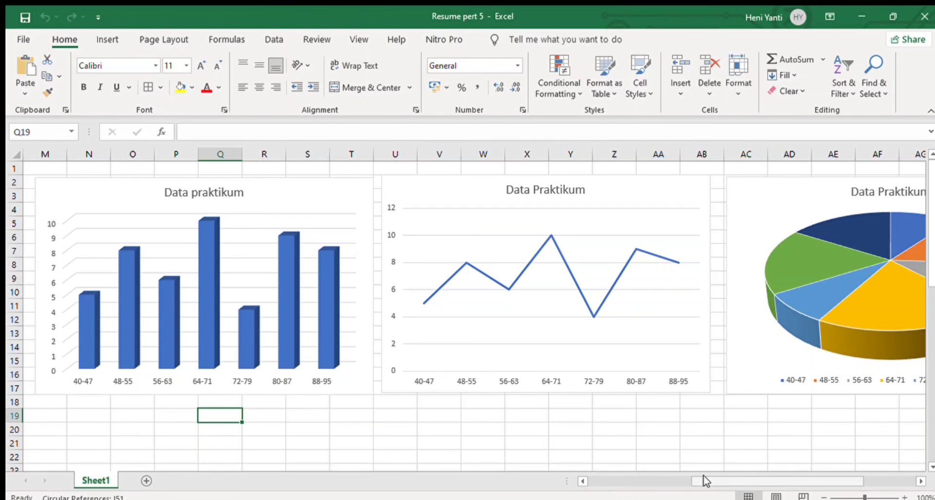
pyautogui.moveTo(704, 477); pyautogui.dragTo(721, 480)
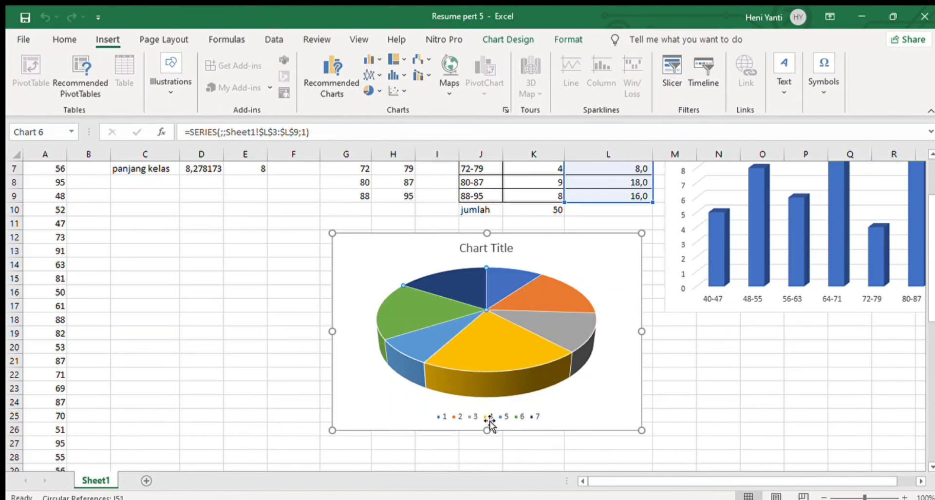
# Reposition the relative frequency pie chart below the table and show category names and percentages on its slices.
pyautogui.moveTo(517, 433); pyautogui.dragTo(508, 437)
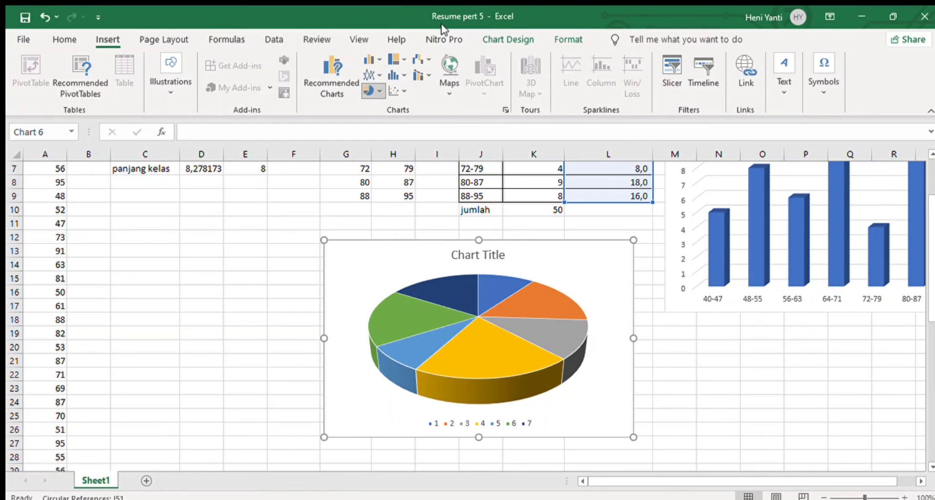
pyautogui.click(496, 33)
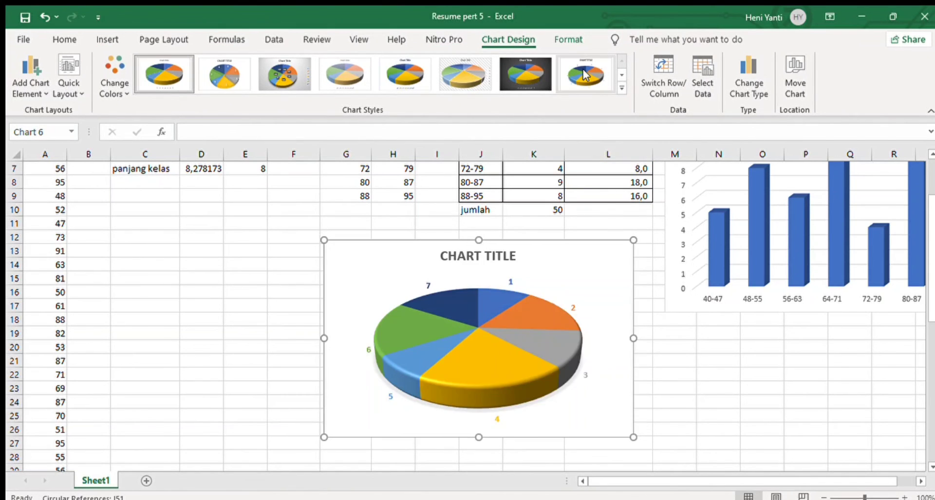
# Compare the pie chart's slice percentages with the relative frequencies in the table.
pyautogui.scroll(1, 485, 361)
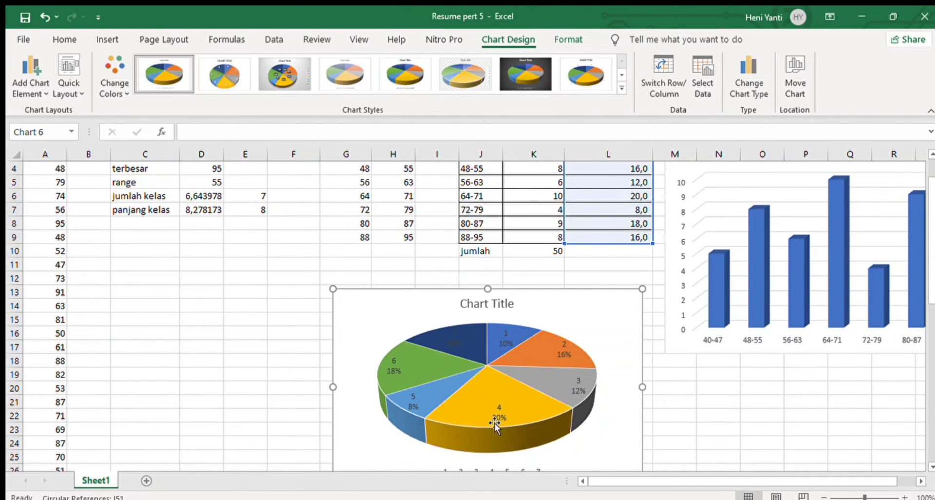
pyautogui.scroll(1, 496, 428)
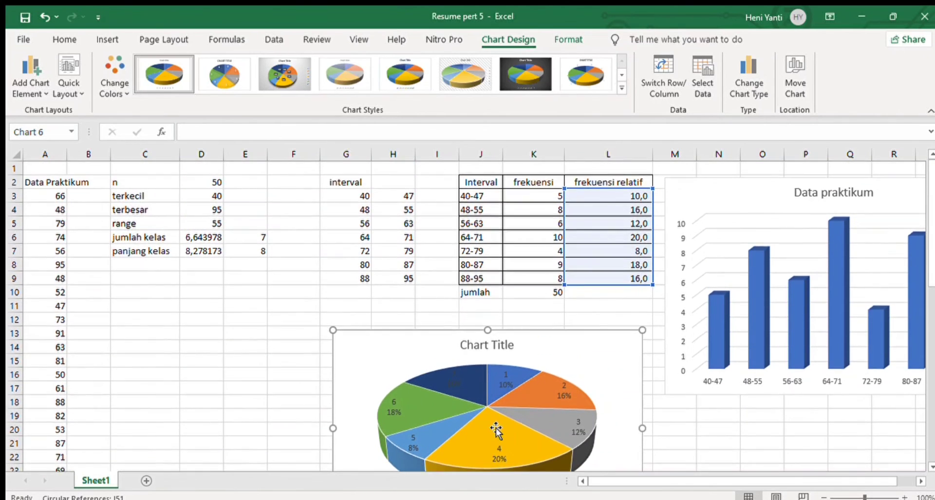
pyautogui.scroll(-1, 496, 428)
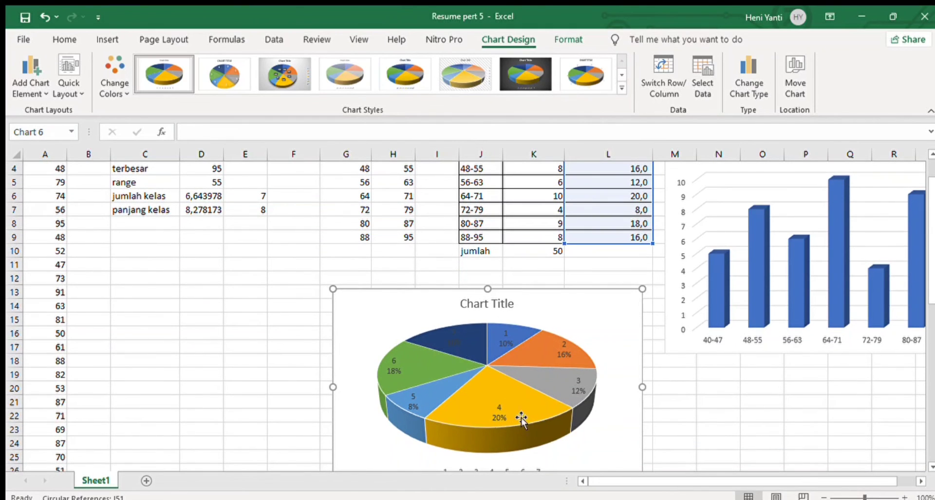
pyautogui.scroll(-1, 514, 428)
pyautogui.scroll(-2, 514, 429)
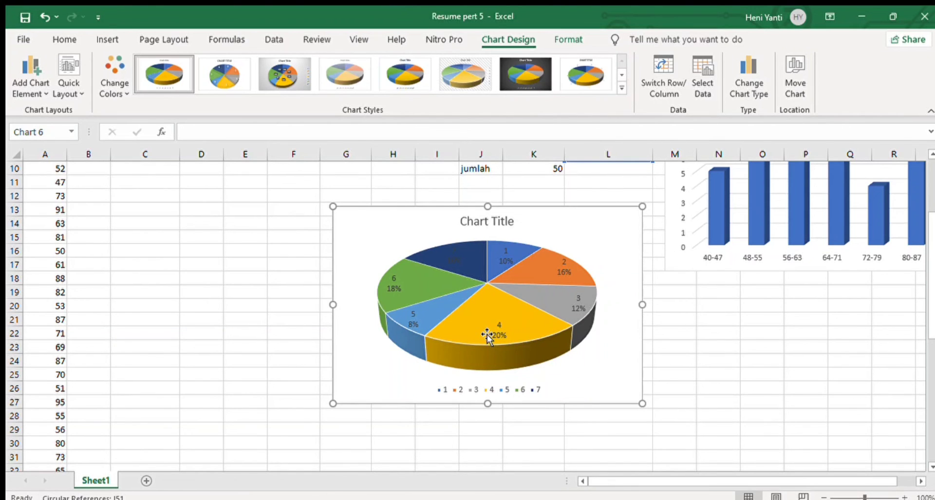
pyautogui.scroll(3, 487, 334)
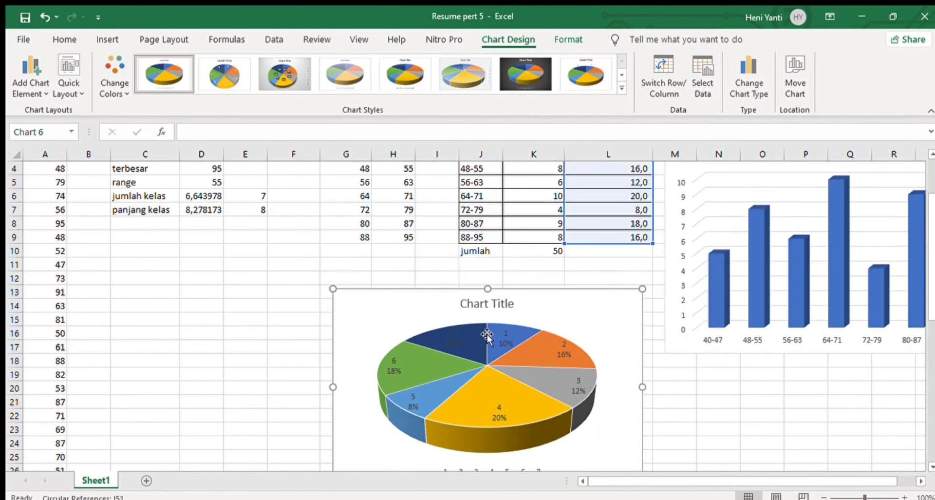
pyautogui.scroll(-1, 487, 336)
pyautogui.scroll(1, 629, 194)
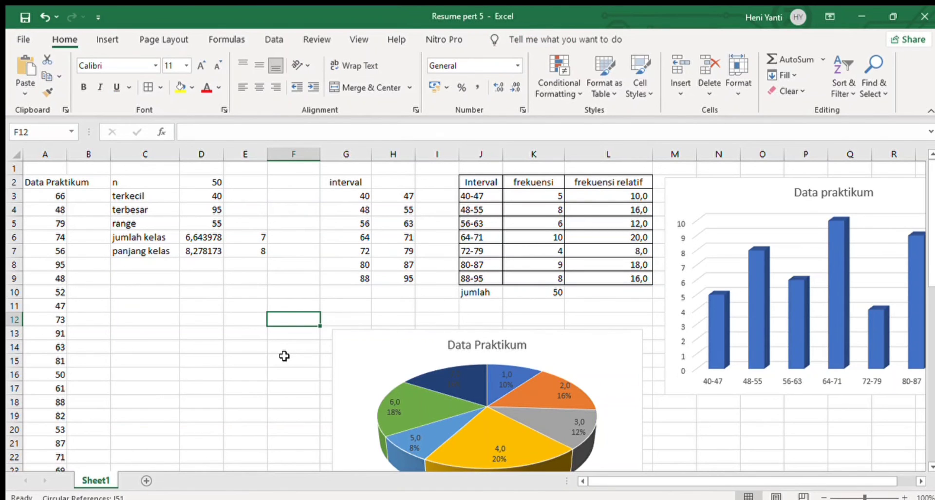
pyautogui.click(284, 356)
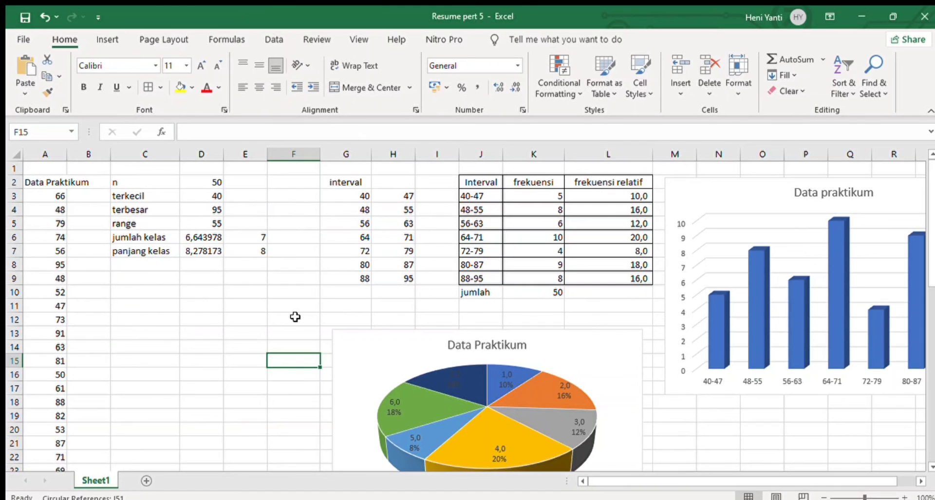
pyautogui.click(350, 318)
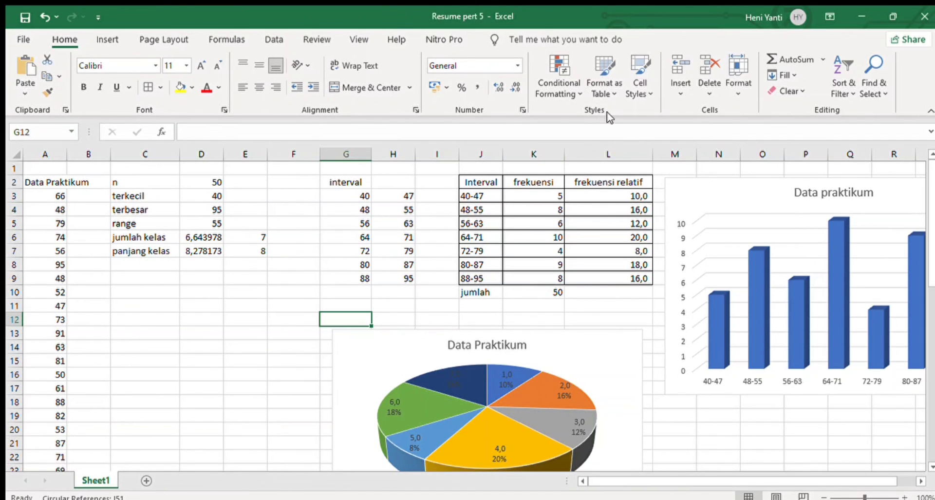